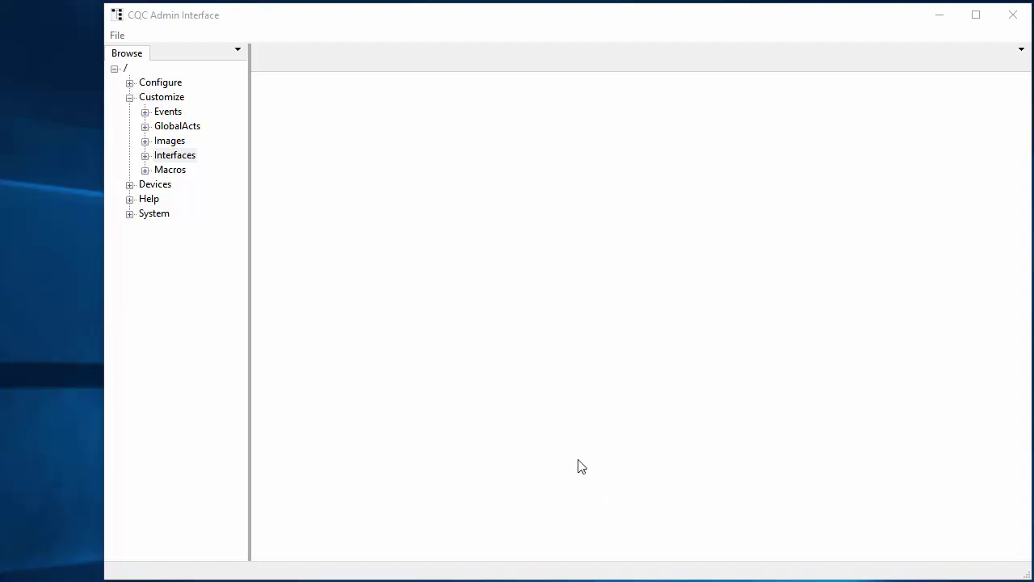
Step: Expand the Images and Interfaces branches down to the contents of their User/AutoGen folders
click(145, 141)
click(161, 171)
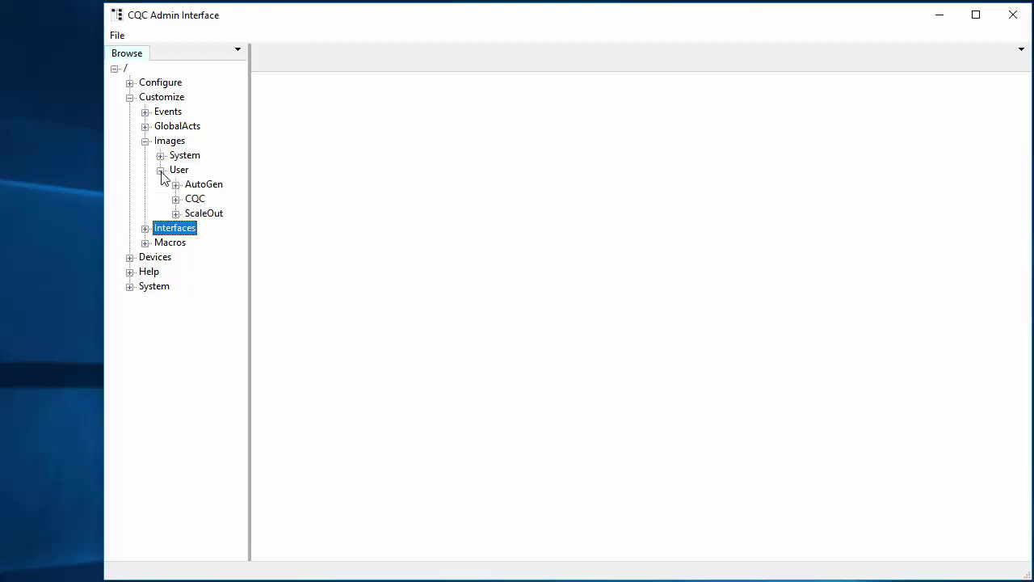
click(175, 185)
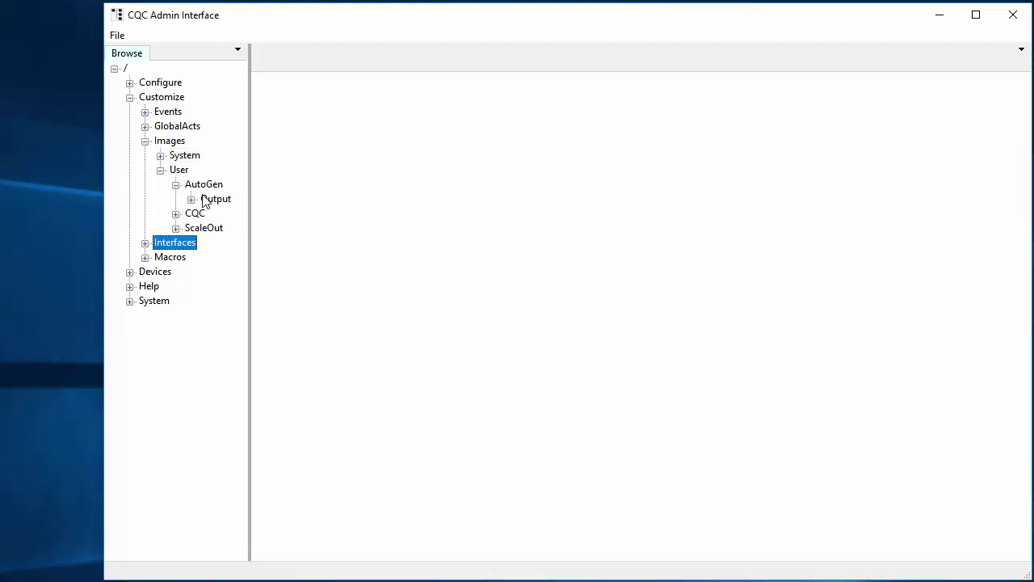
click(146, 243)
click(161, 272)
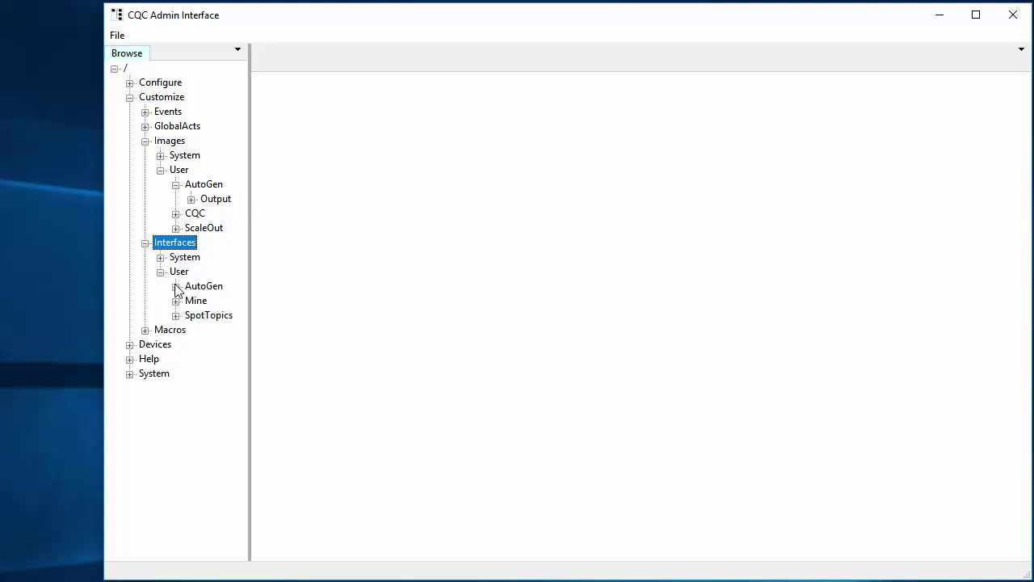
click(176, 287)
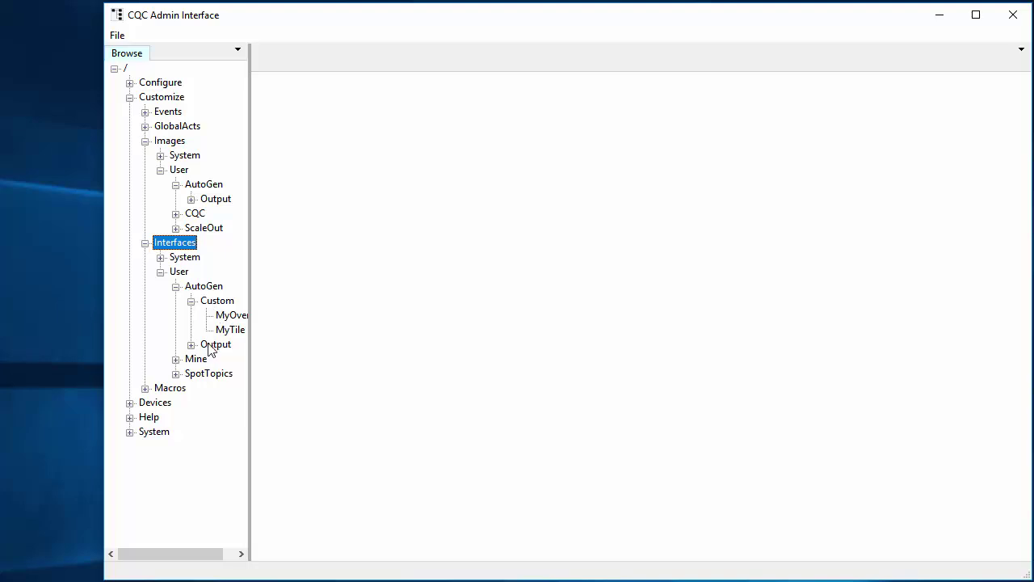
Step: Create a child scope named Custom inside the Images/User/AutoGen folder
right_click(199, 185)
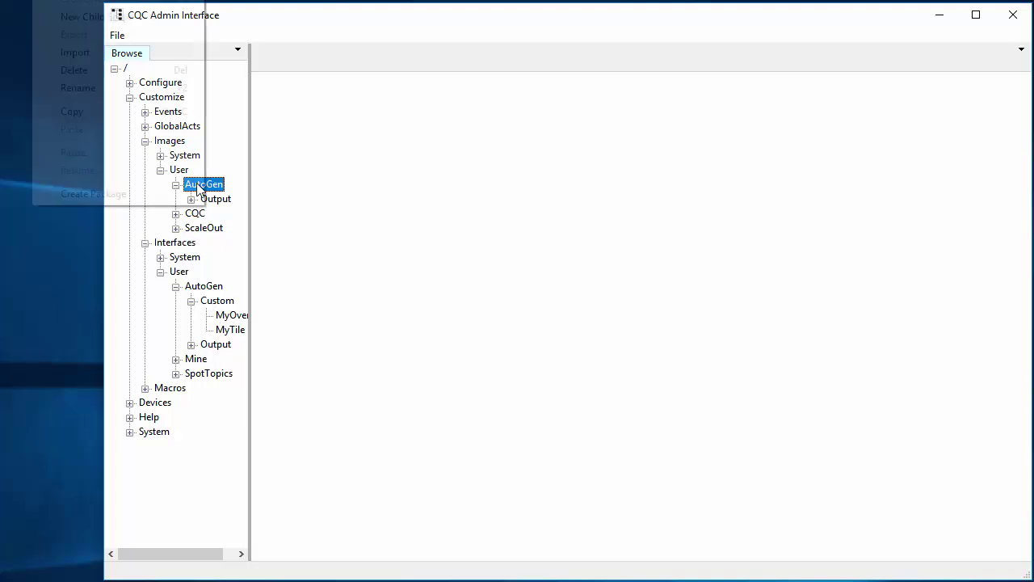
click(134, 17)
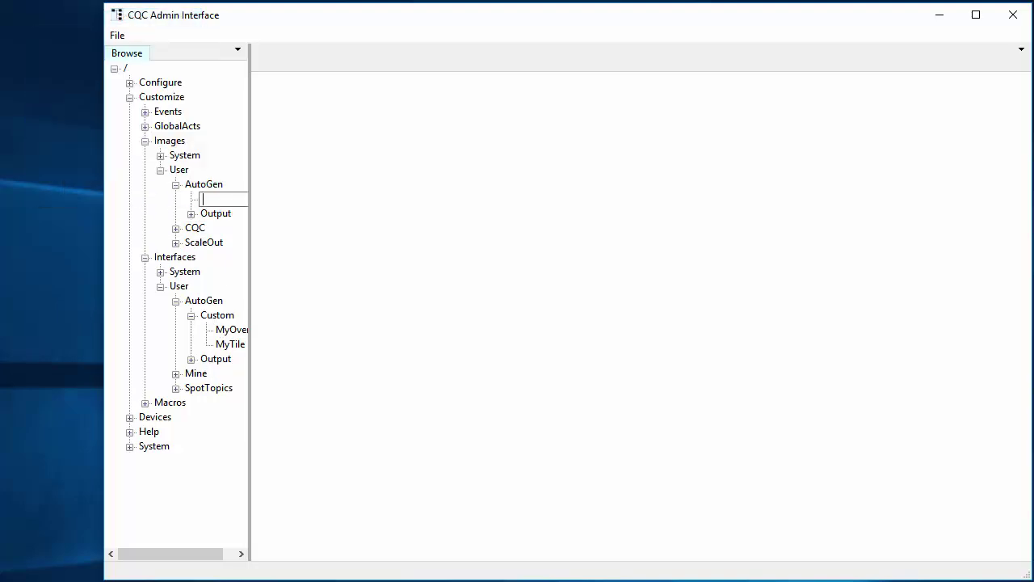
text(CUstom)
key(BackSpace)
key(BackSpace)
key(BackSpace)
key(BackSpace)
key(BackSpace)
text(ustom)
key(Return)
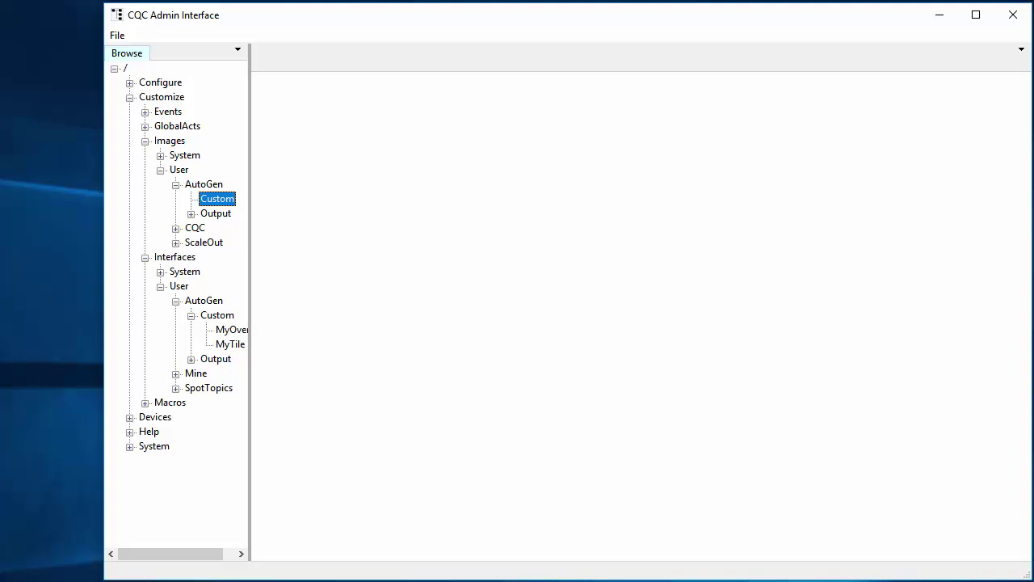
Step: Import the HouseLayout, LightOff, LightOn, WindowBad and WindowOK image files into the Images/User/AutoGen/Custom folder
drag(983, 326, 215, 201)
click(192, 199)
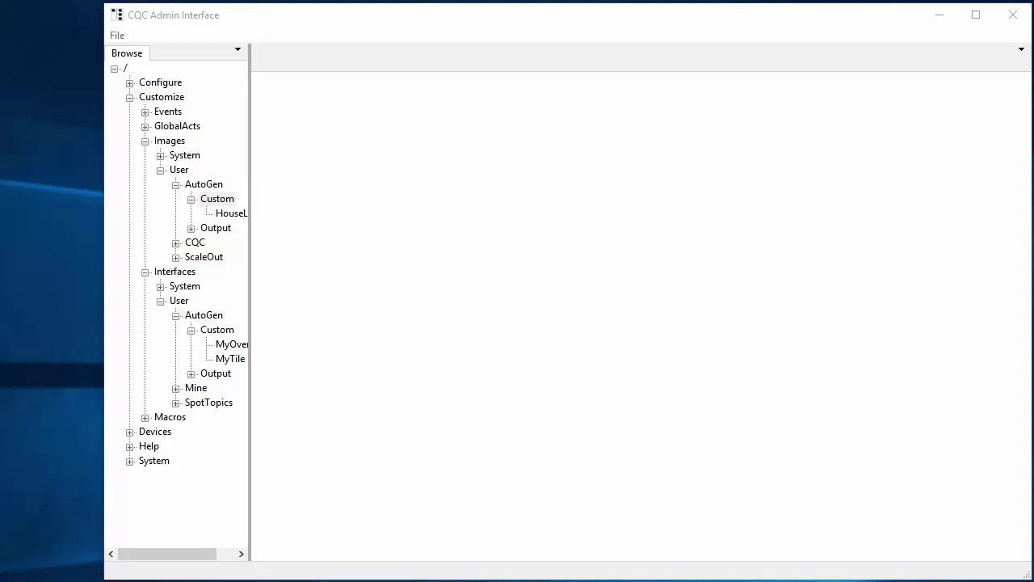
drag(962, 413, 214, 206)
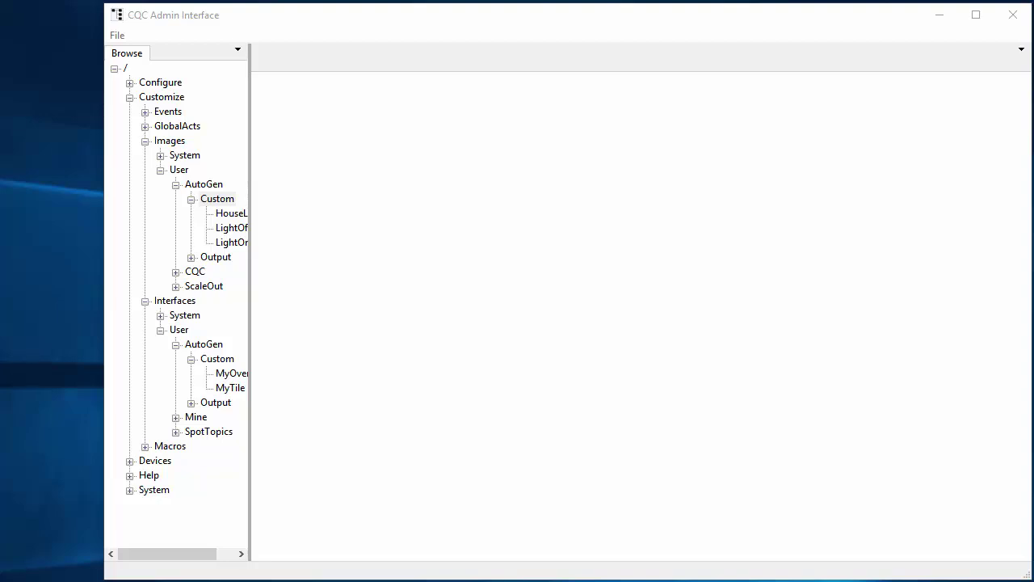
drag(1033, 428, 213, 203)
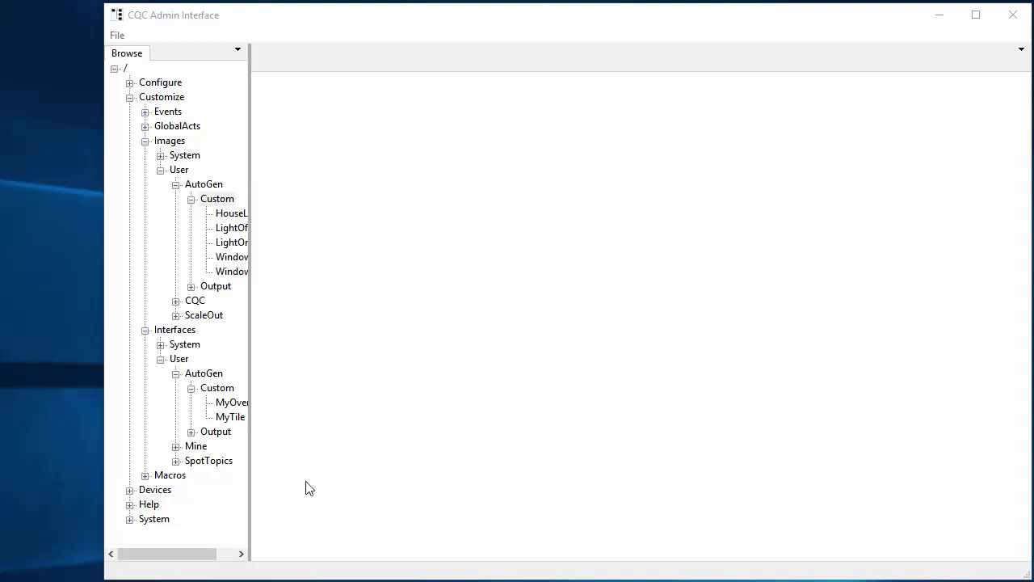
Step: Duplicate the MyOverlay template within the Interfaces/User/AutoGen/Custom folder
click(227, 555)
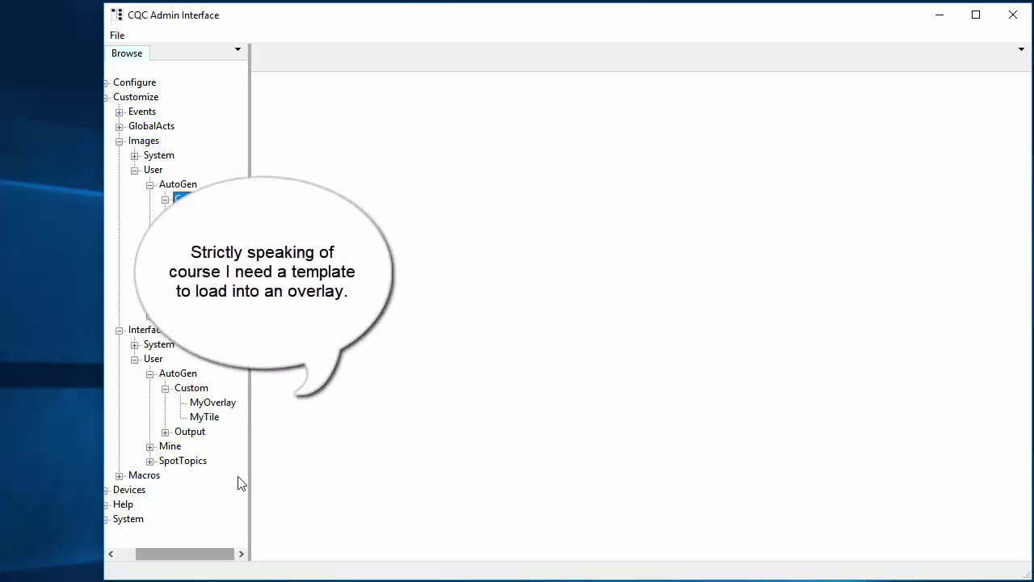
click(216, 408)
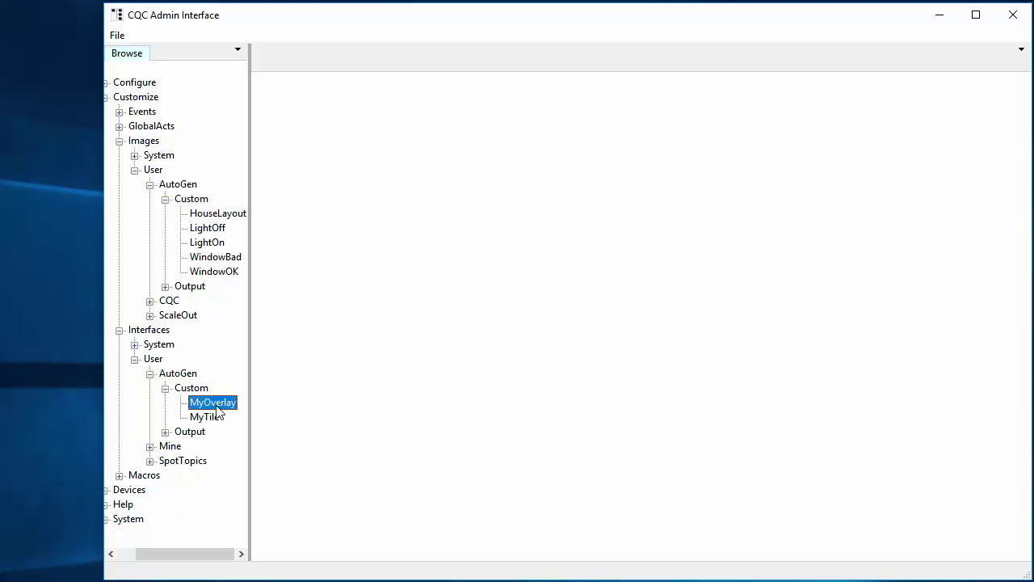
right_click(216, 407)
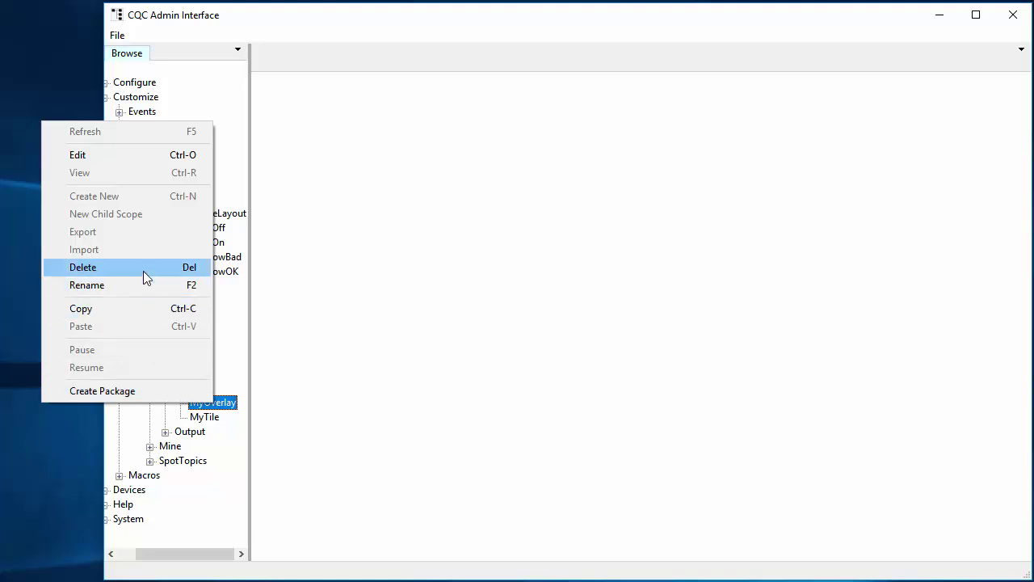
click(134, 310)
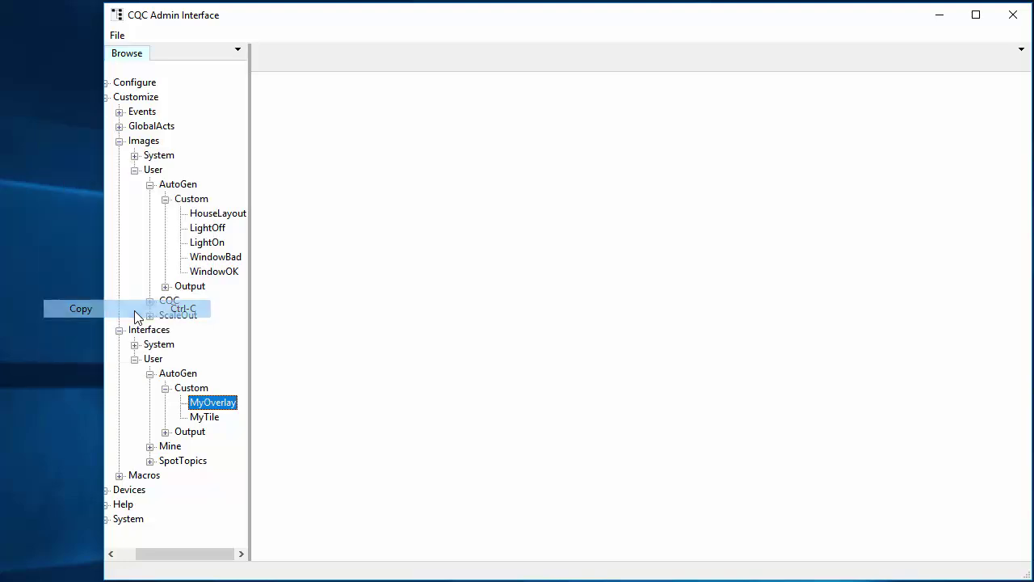
click(200, 389)
right_click(200, 391)
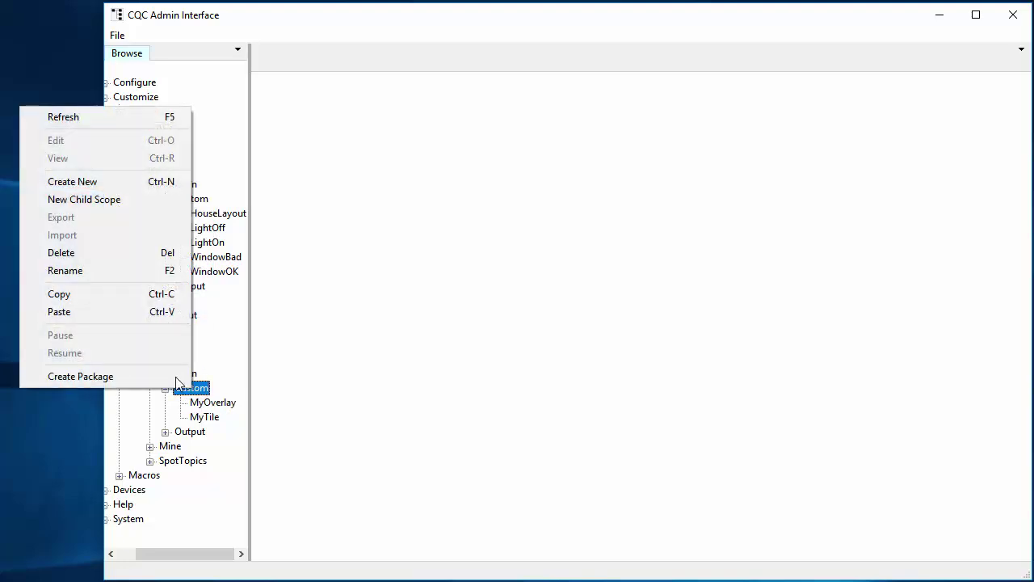
click(123, 314)
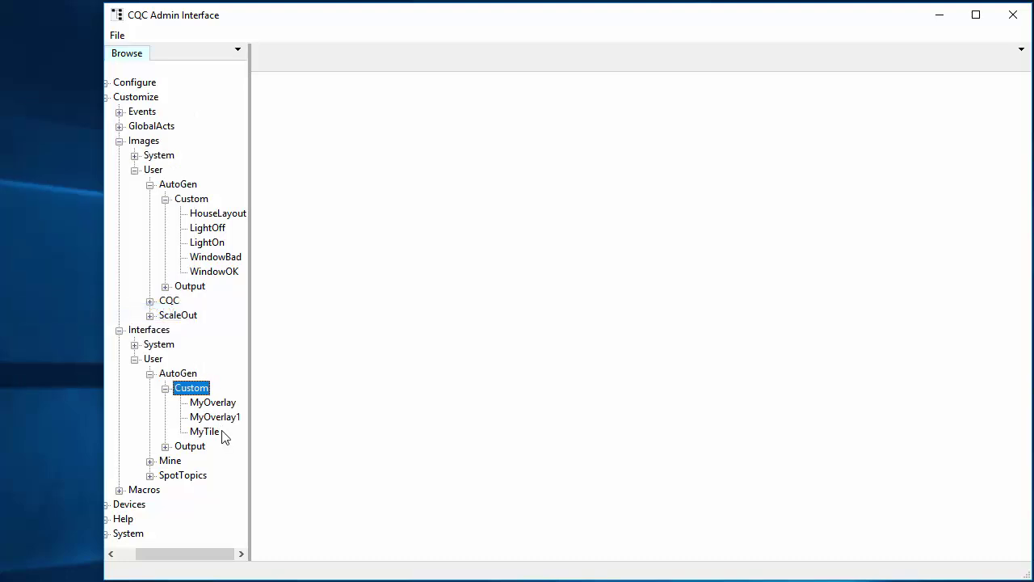
Step: Rename the copied overlay template as FloorPlan
click(215, 417)
key(F2)
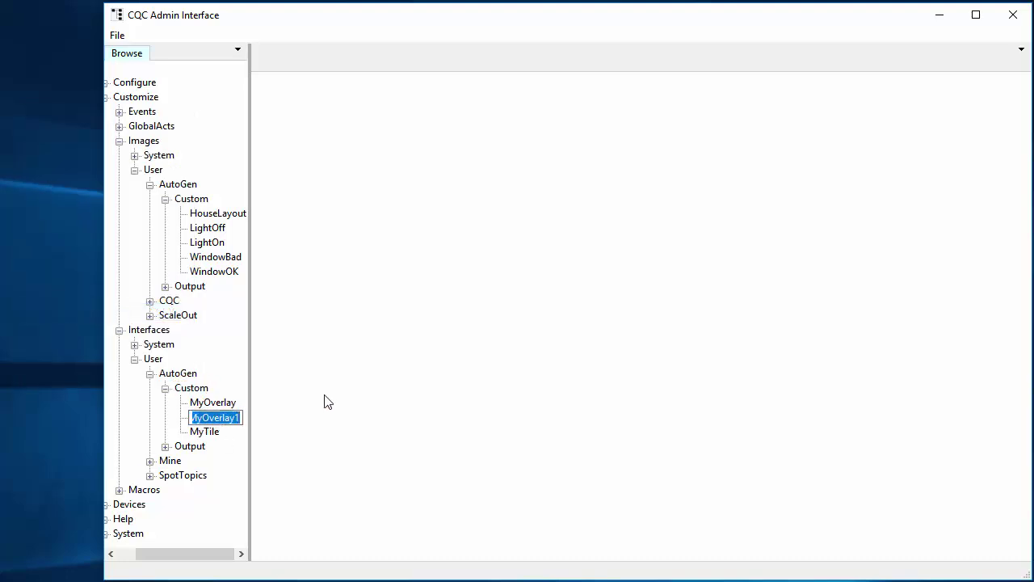
text(Layout)
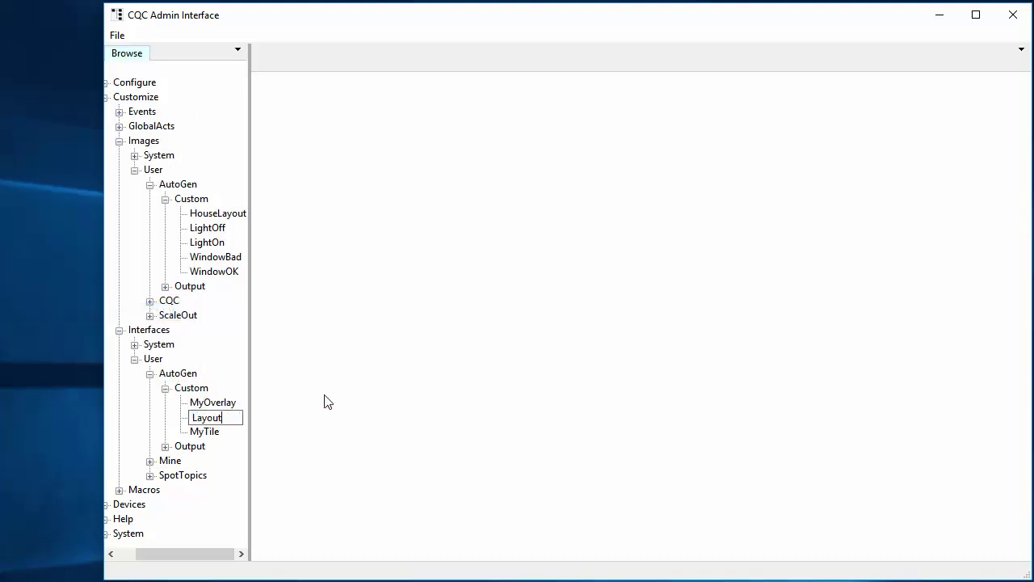
key(BackSpace)
key(BackSpace)
key(BackSpace)
key(BackSpace)
key(BackSpace)
text(FloorPla)
Step: Open the FloorPlan template and add a Static Image widget near the template's upper-left corner, at about 11,8
double_click(211, 417)
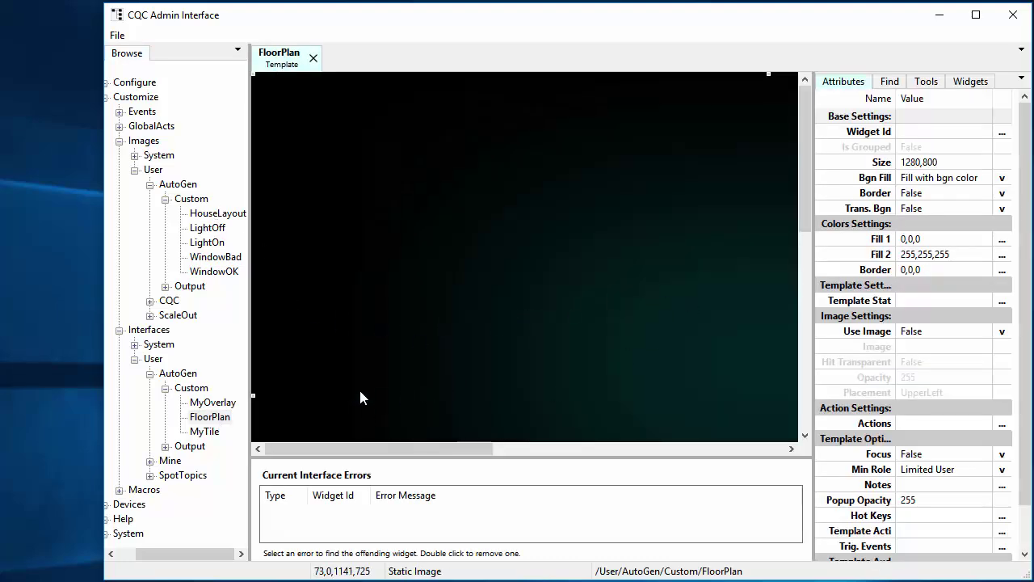
right_click(341, 430)
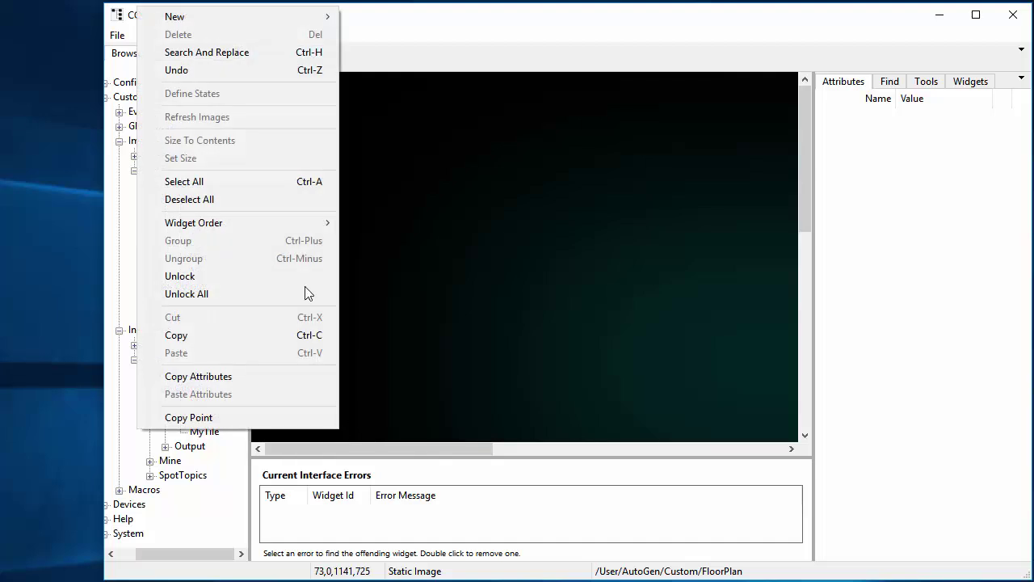
mouse_move(241, 17)
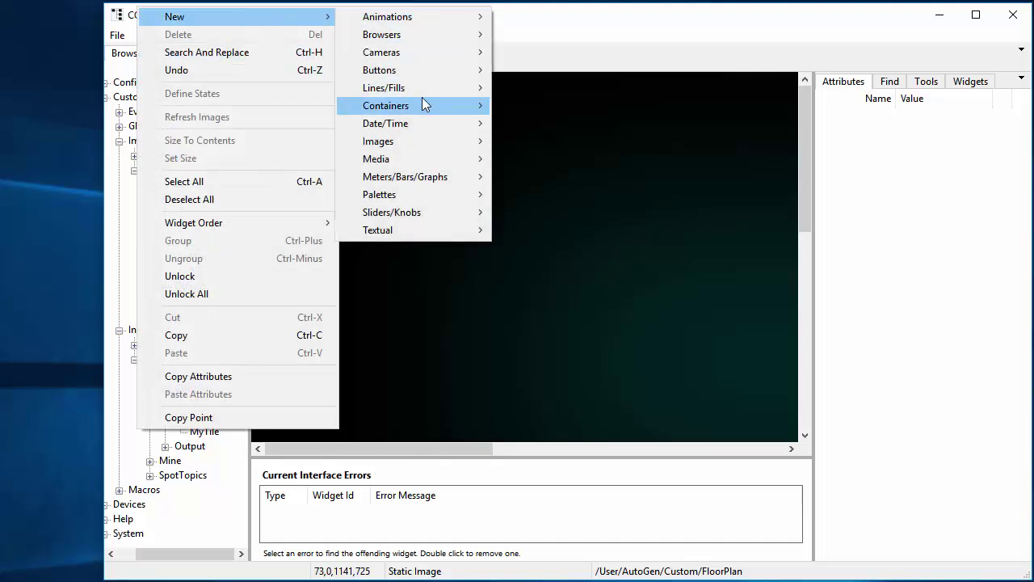
mouse_move(422, 98)
mouse_move(471, 144)
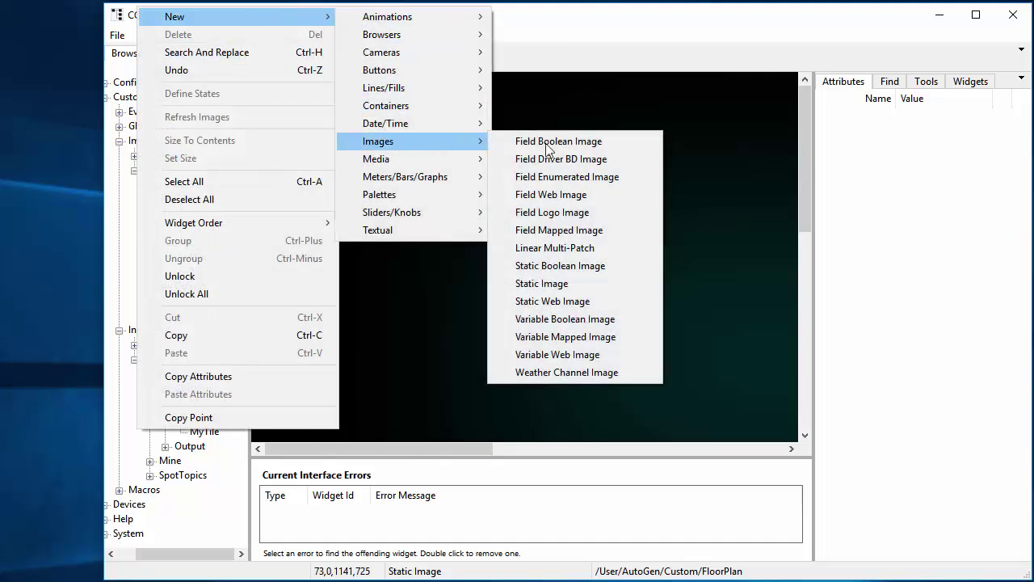
click(594, 284)
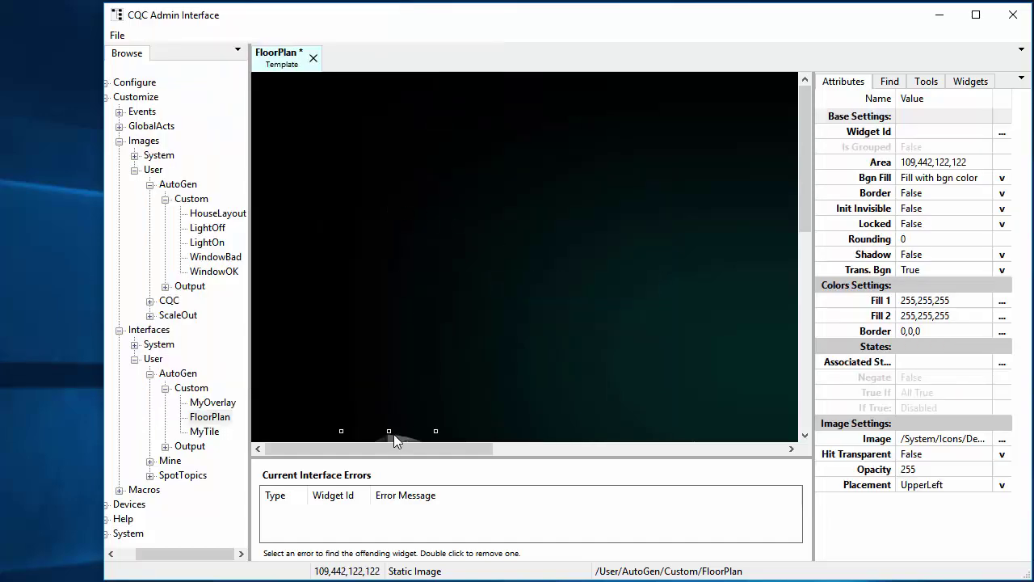
drag(398, 212, 325, 135)
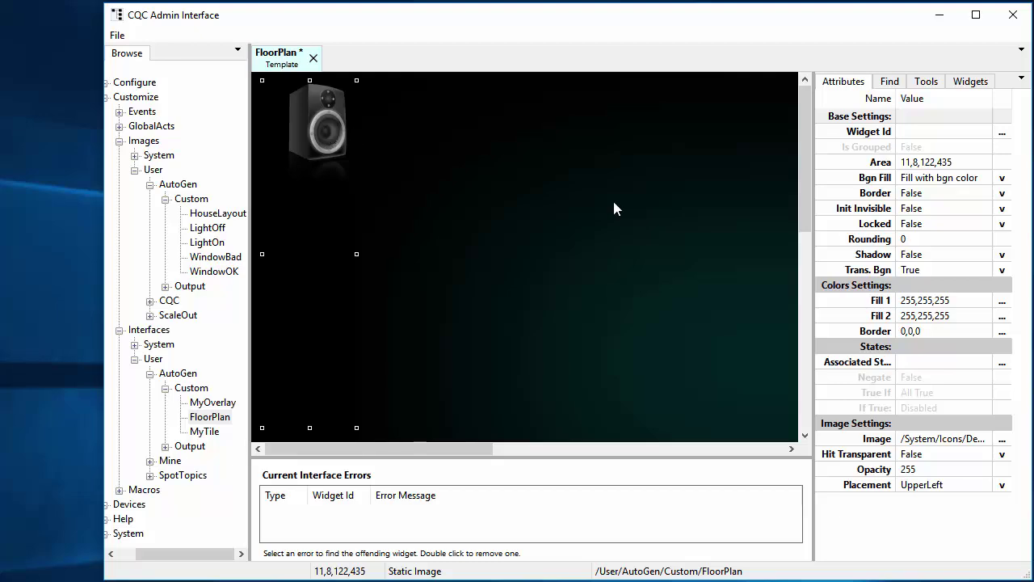
Step: Set the widget's image to HouseLayout from User/AutoGen/Custom and size the widget to its contents
click(1002, 439)
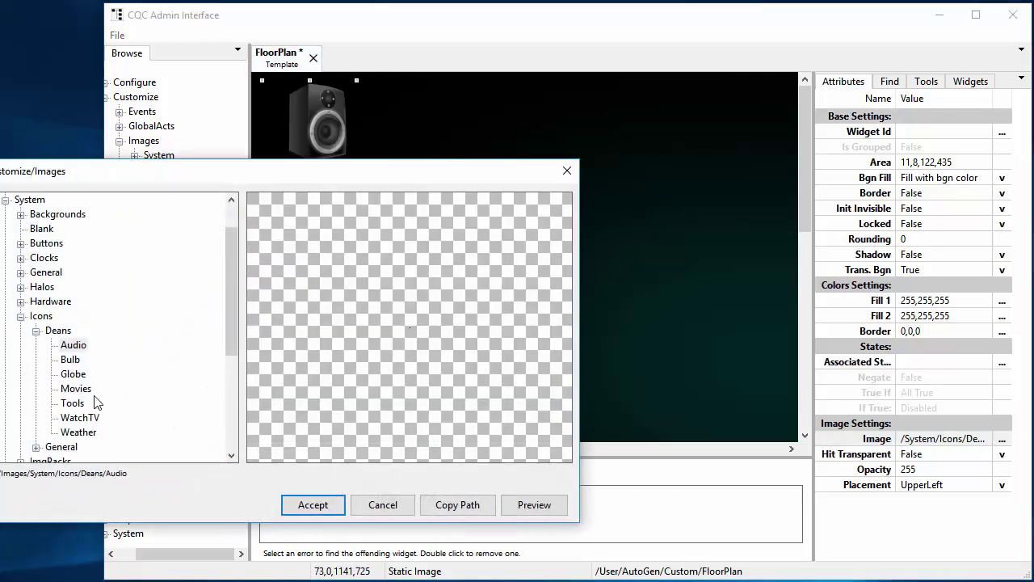
click(20, 316)
scroll(24, 339, down, 2)
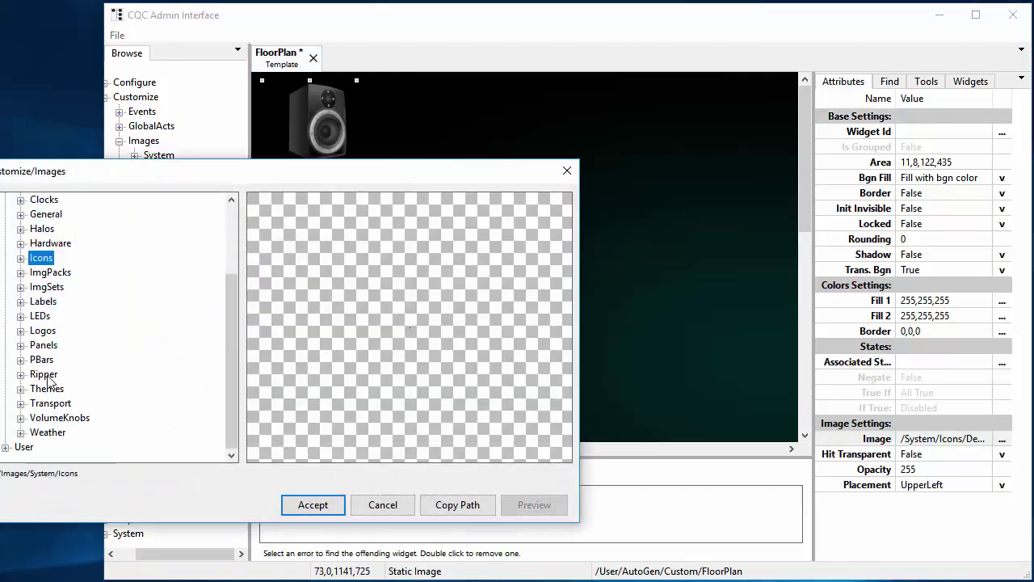
click(4, 447)
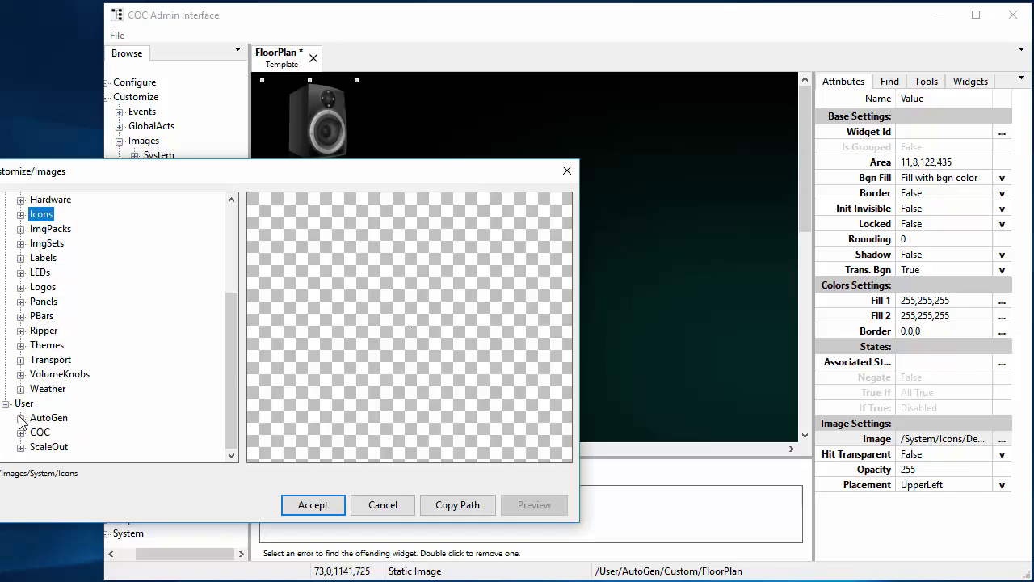
click(20, 418)
click(36, 432)
click(92, 392)
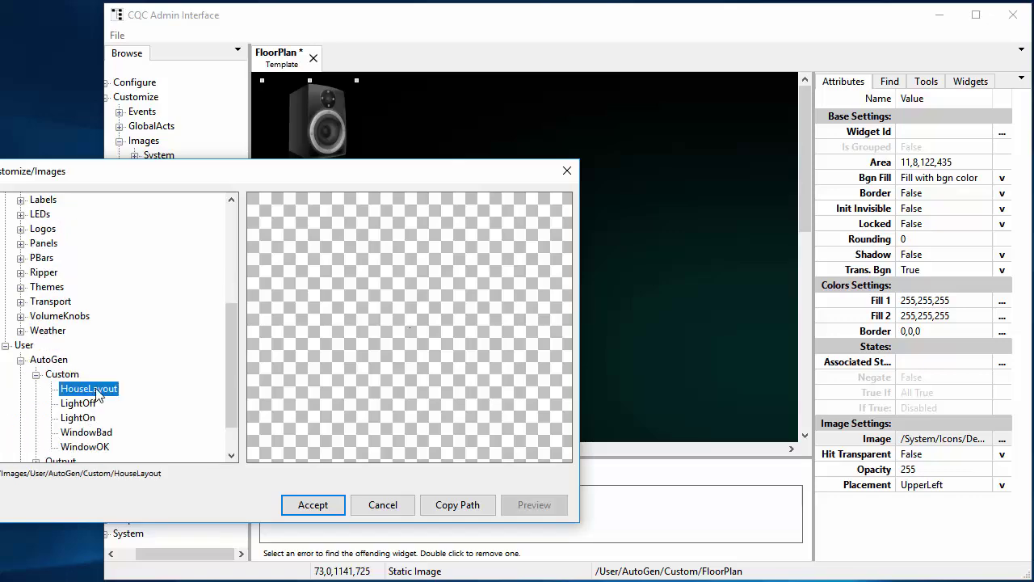
click(313, 505)
right_click(315, 239)
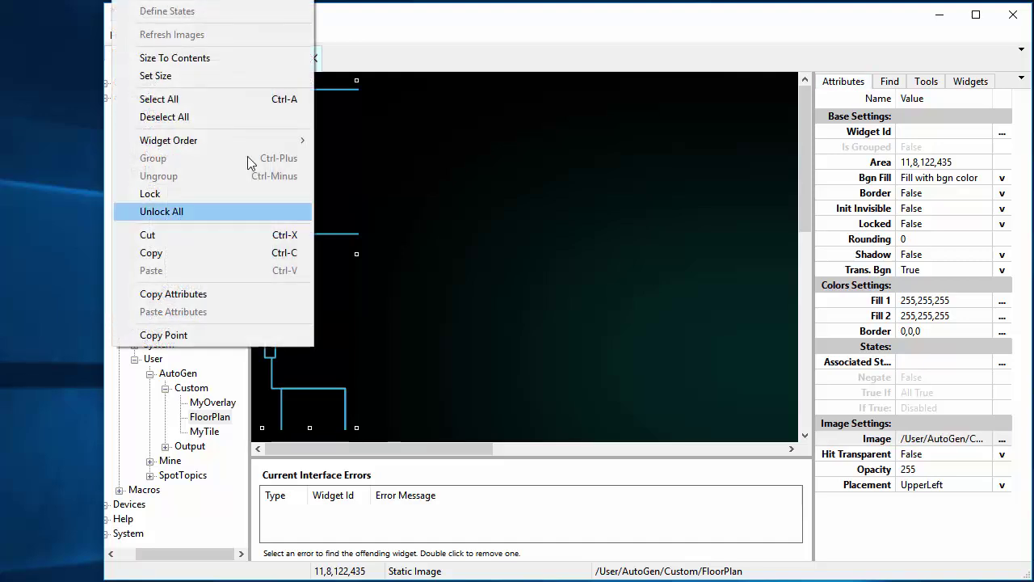
click(216, 57)
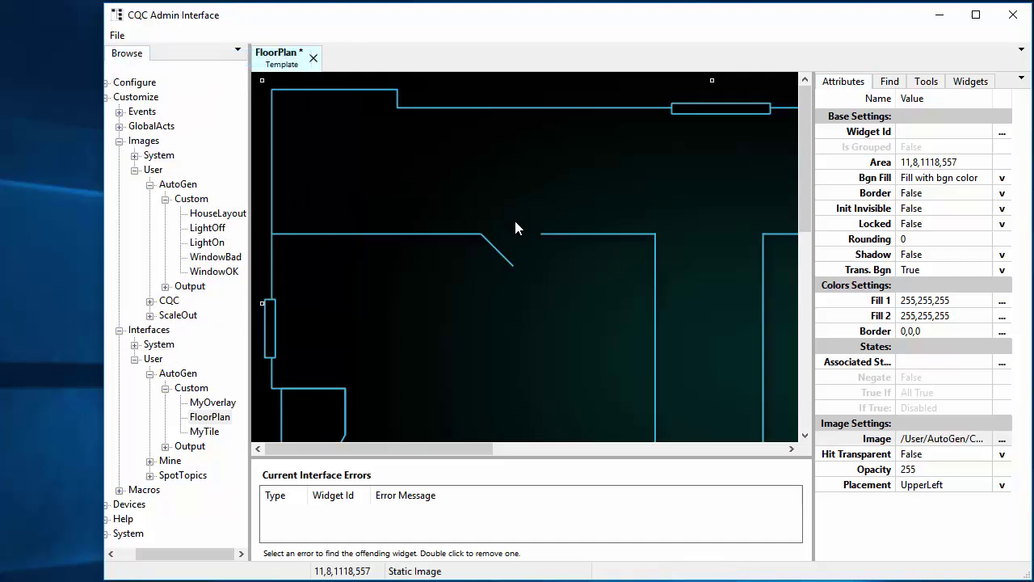
Step: Reposition the house layout image so it sits centred in the template, with its origin at about 87,78
drag(547, 245, 547, 244)
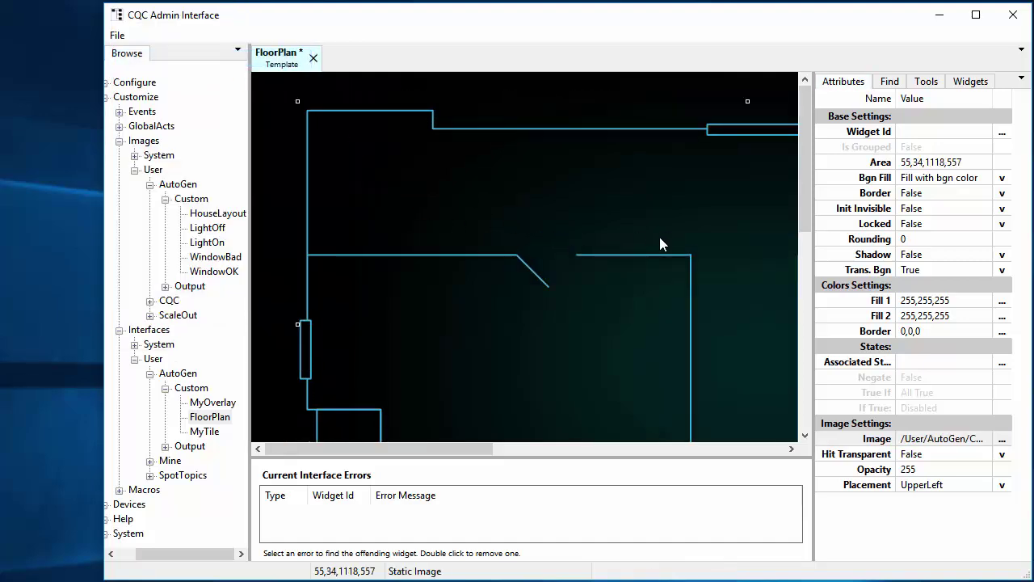
drag(415, 448, 644, 462)
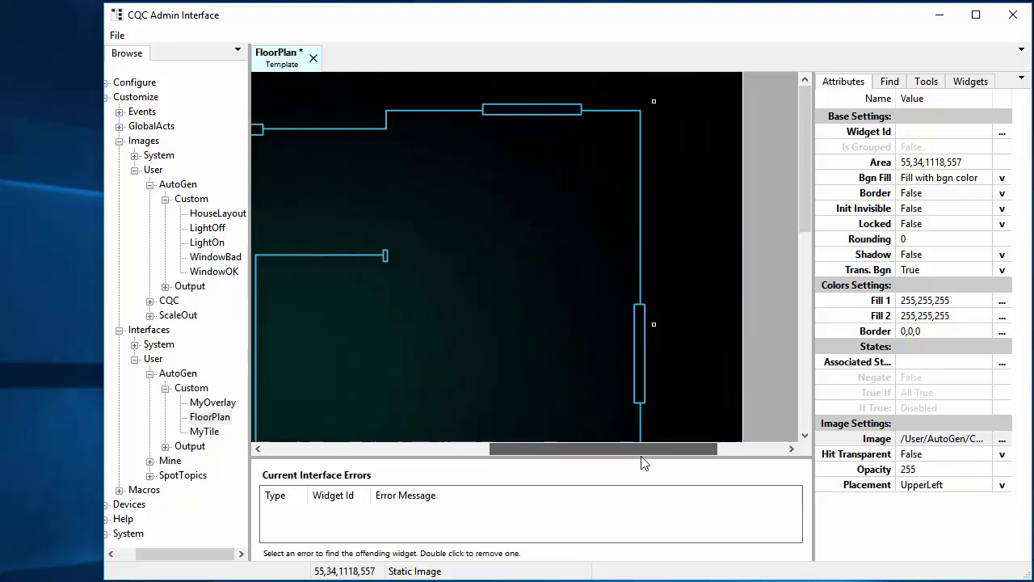
drag(471, 346, 491, 348)
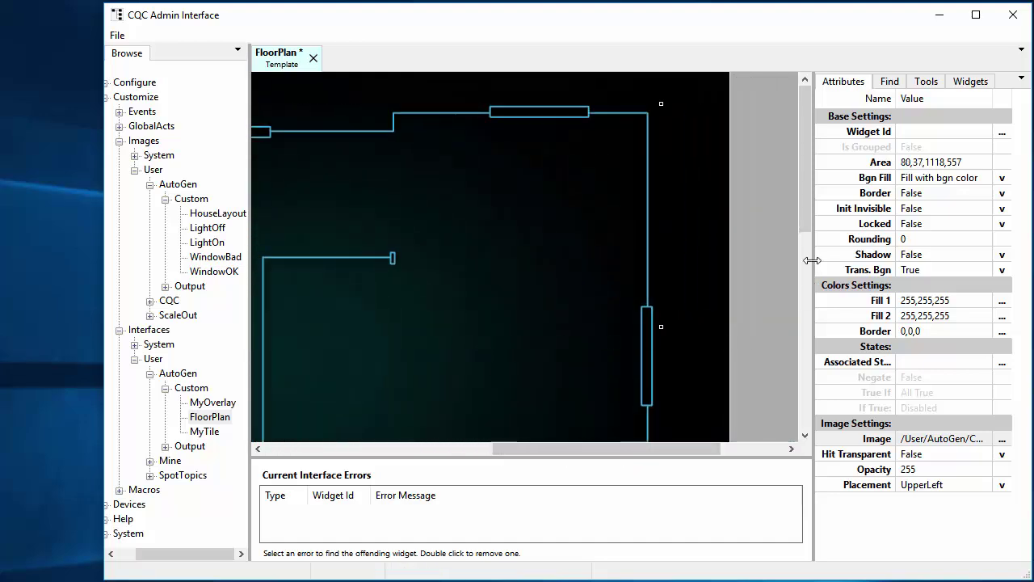
drag(804, 214, 809, 313)
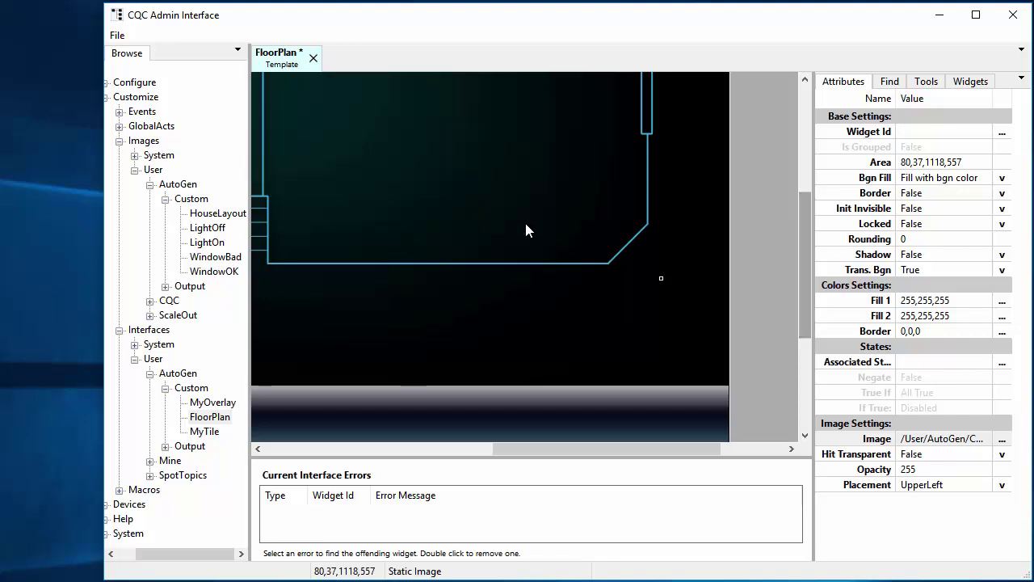
drag(526, 241, 532, 274)
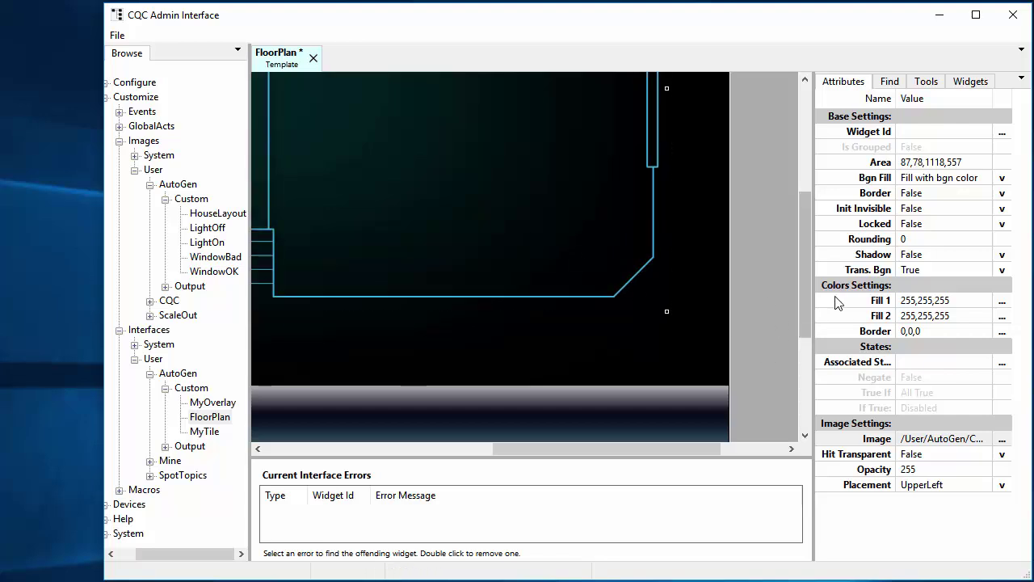
Step: Add a Field Animated Image widget to the template and place it over the window in the layout's upper-right wall, at about 999,57
drag(810, 302, 809, 162)
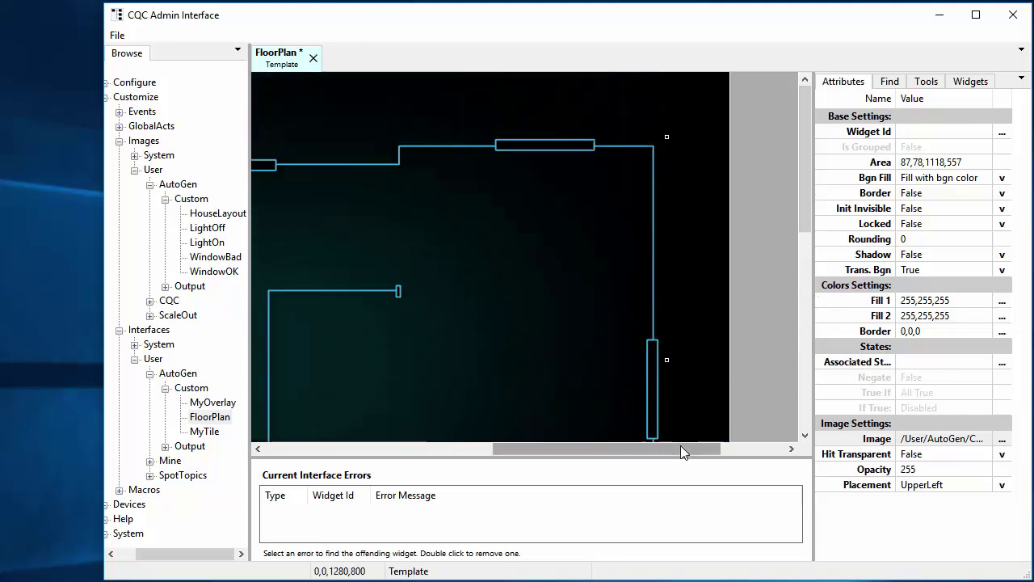
drag(680, 445, 452, 457)
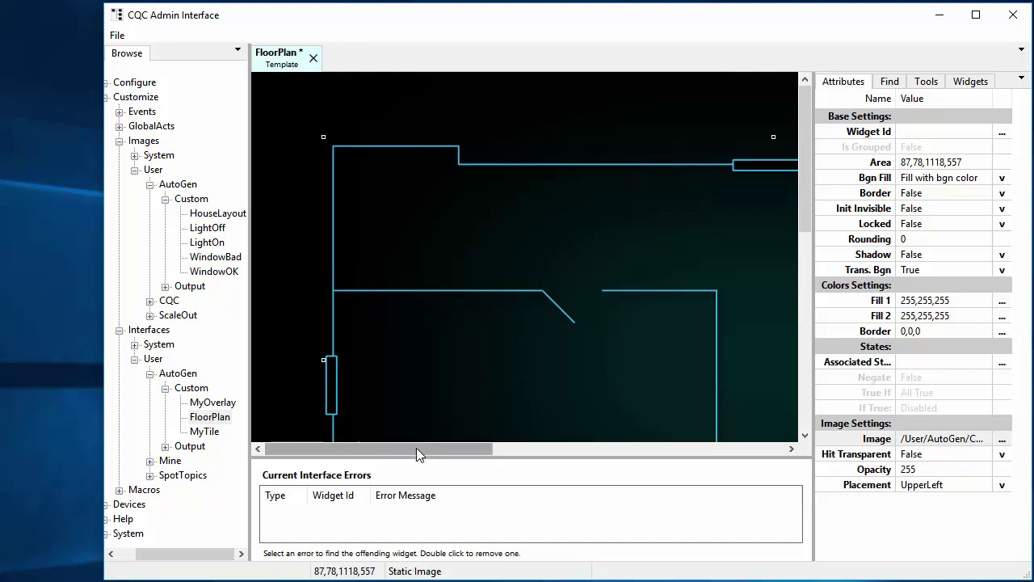
drag(416, 448, 655, 459)
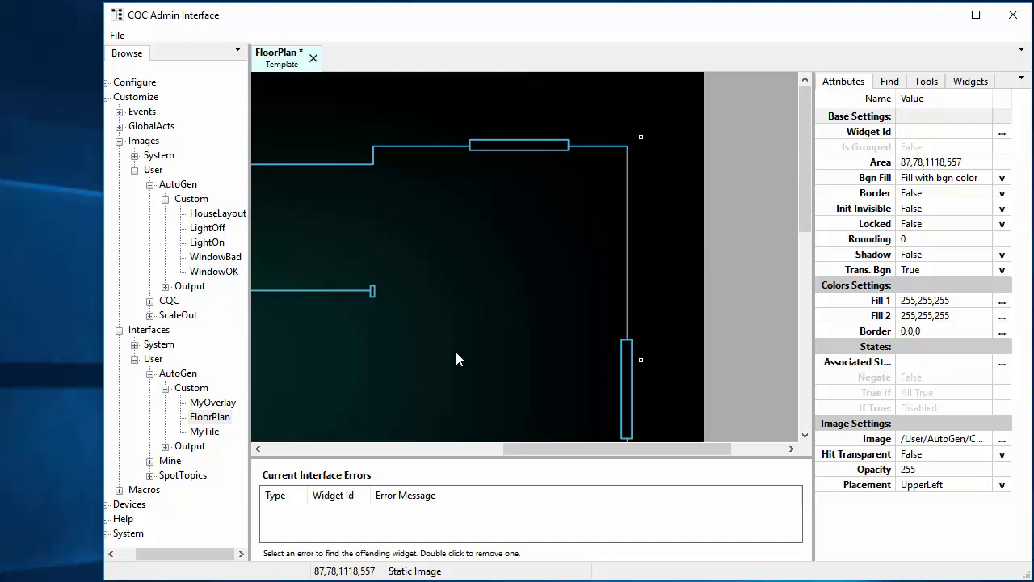
right_click(338, 413)
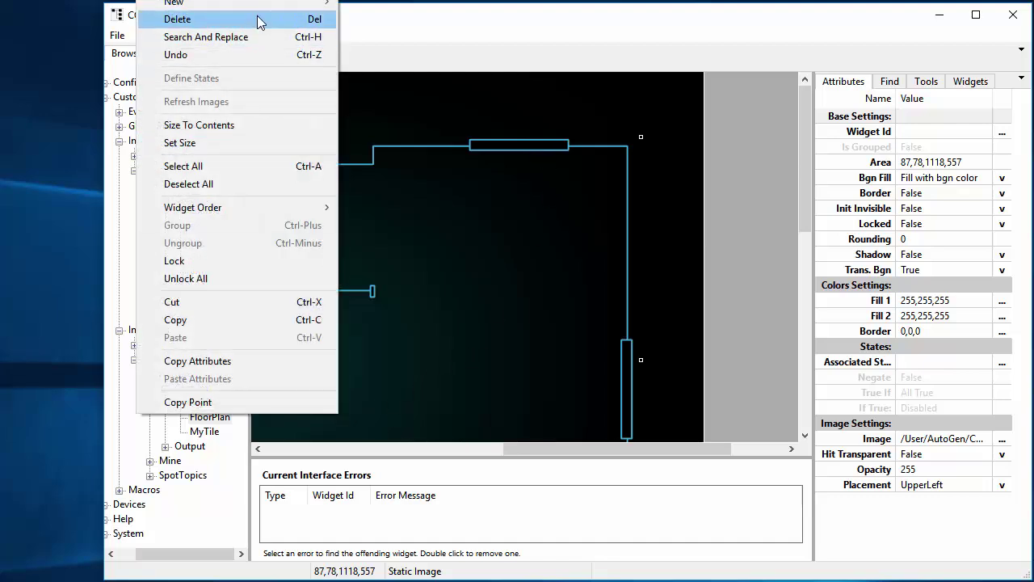
mouse_move(257, 8)
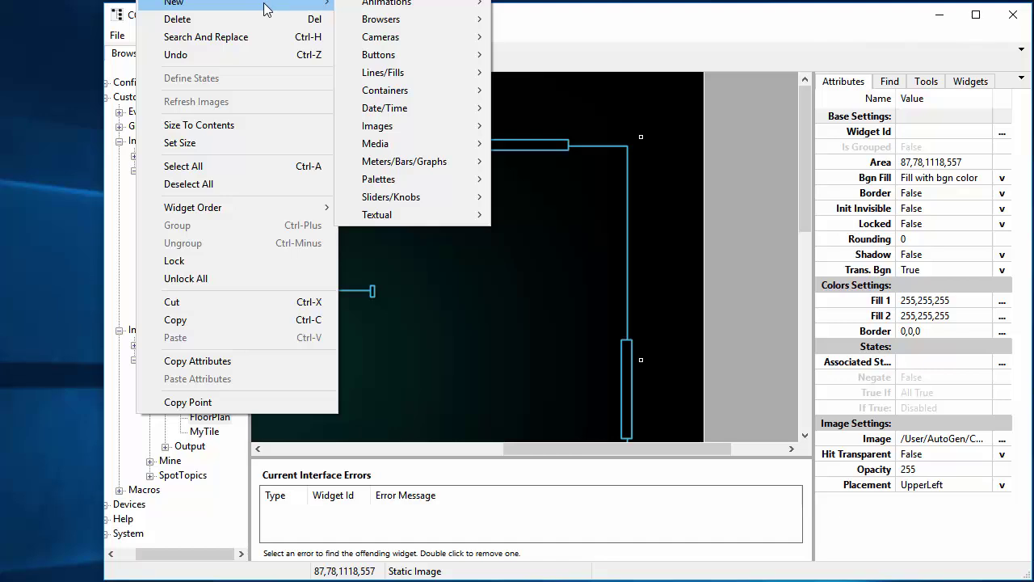
mouse_move(412, 128)
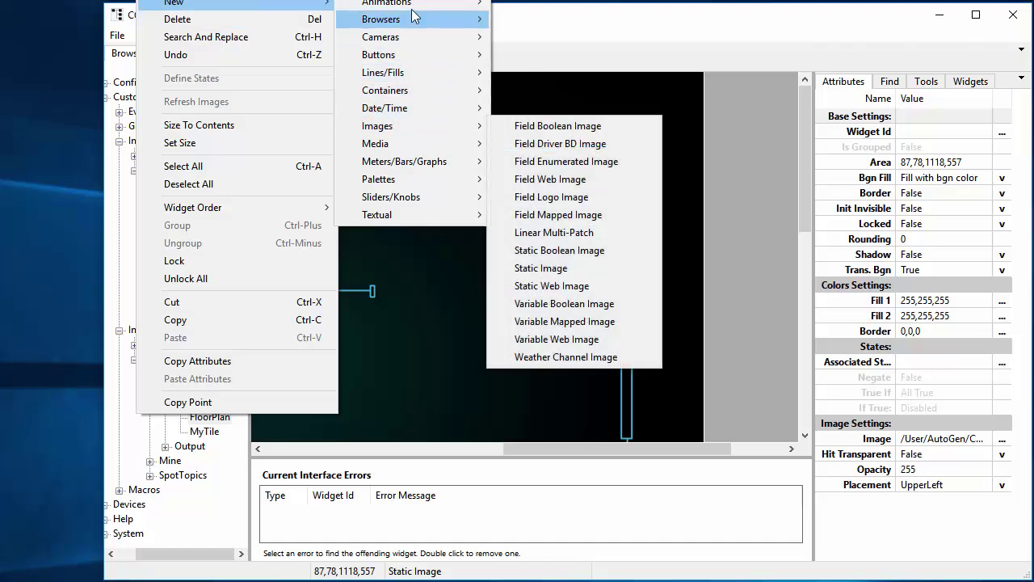
mouse_move(412, 4)
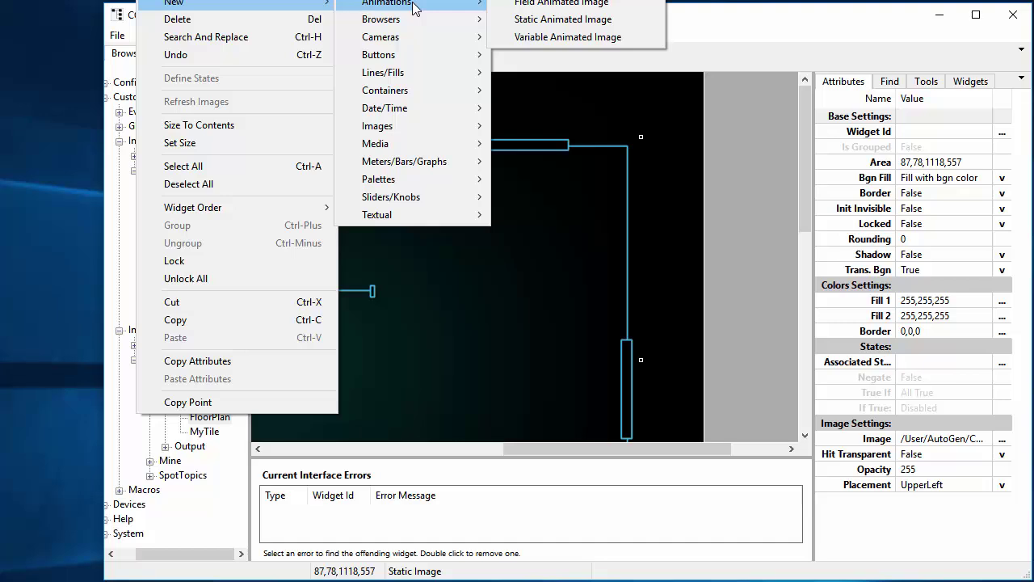
click(521, 4)
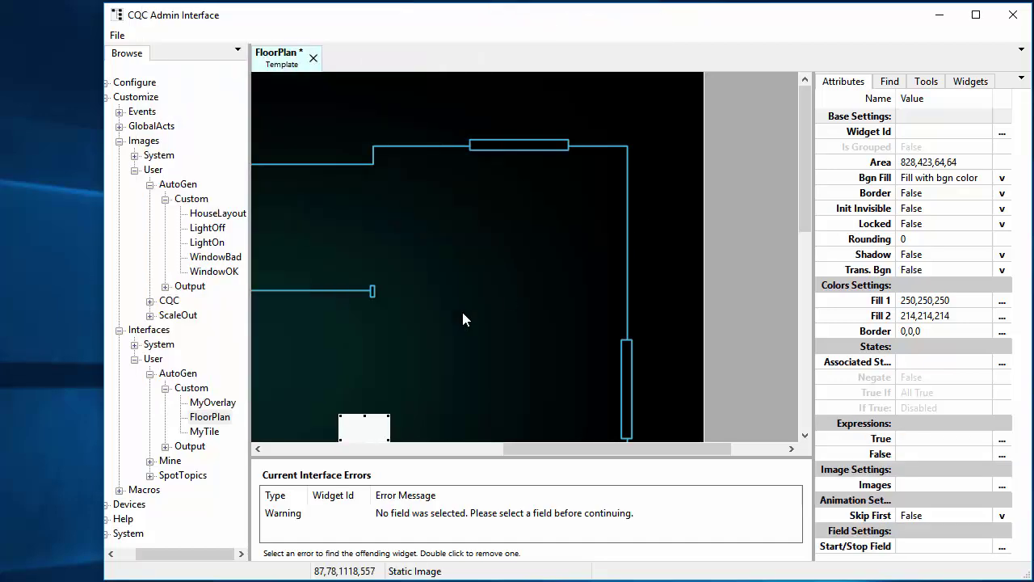
drag(362, 427, 502, 142)
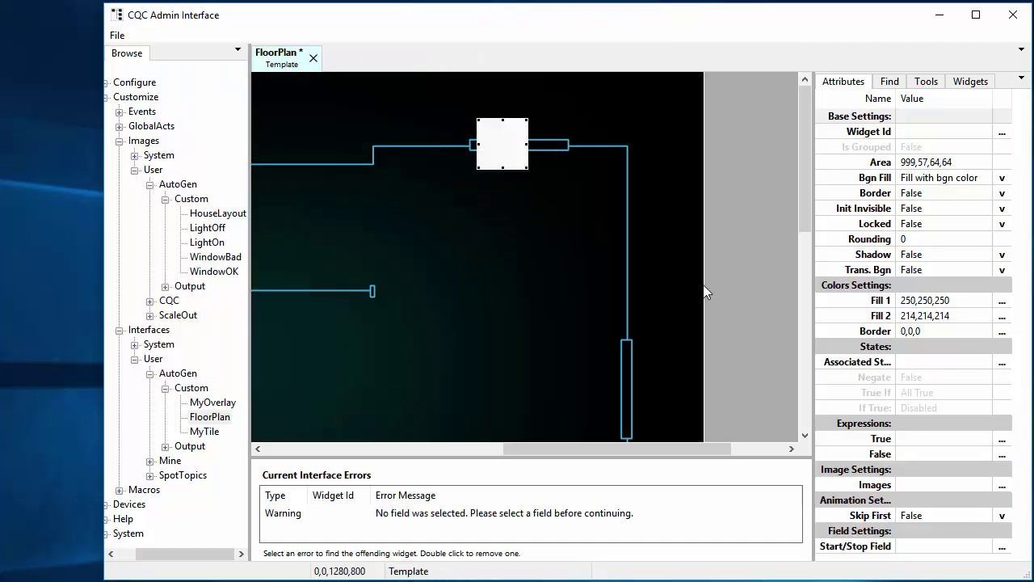
Step: Set the animated image widget's Start/Stop Field to SEC#Zone_KitchWindow_Status from the Security driver
click(1002, 551)
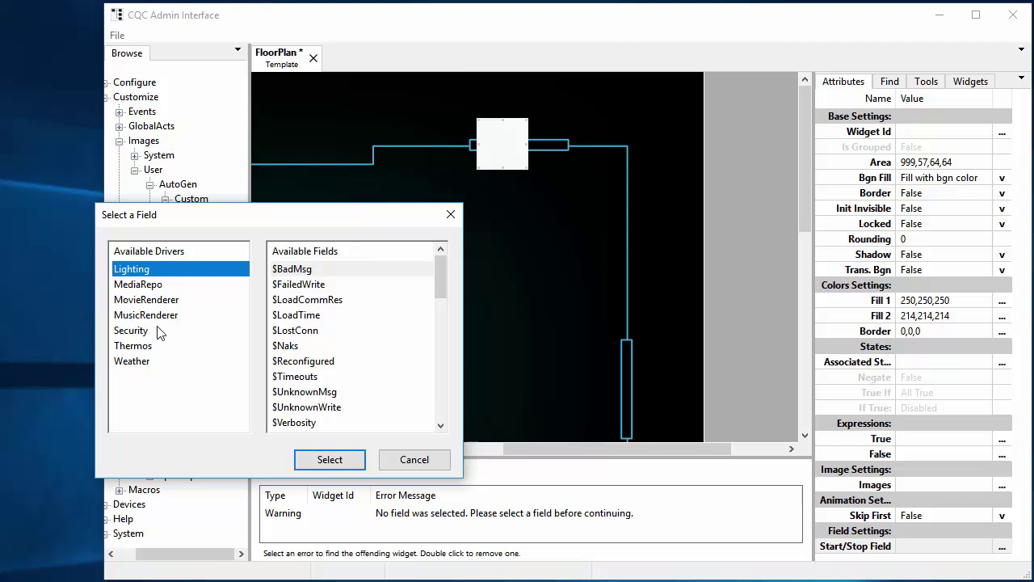
click(143, 331)
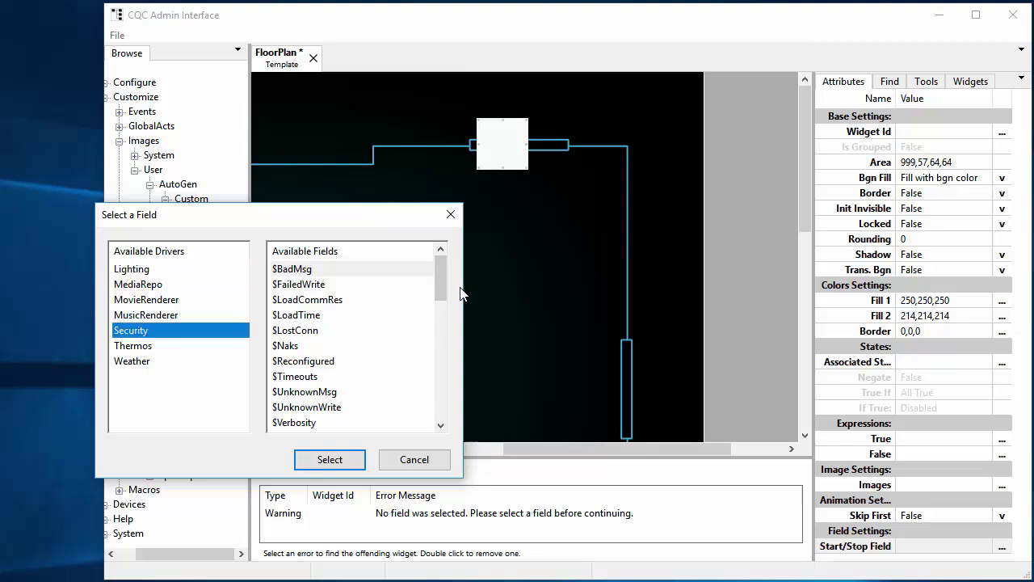
drag(441, 282, 442, 403)
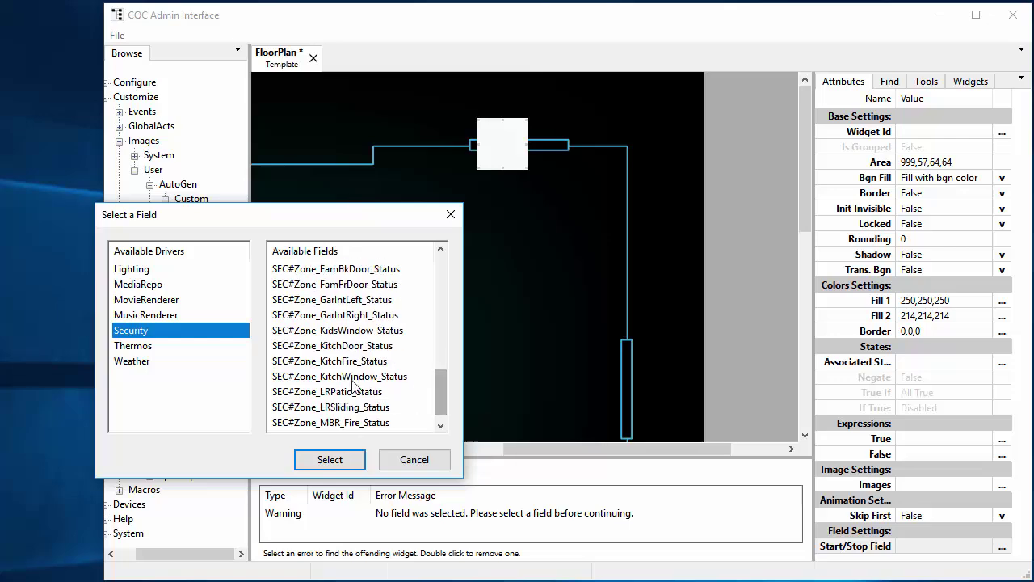
click(310, 378)
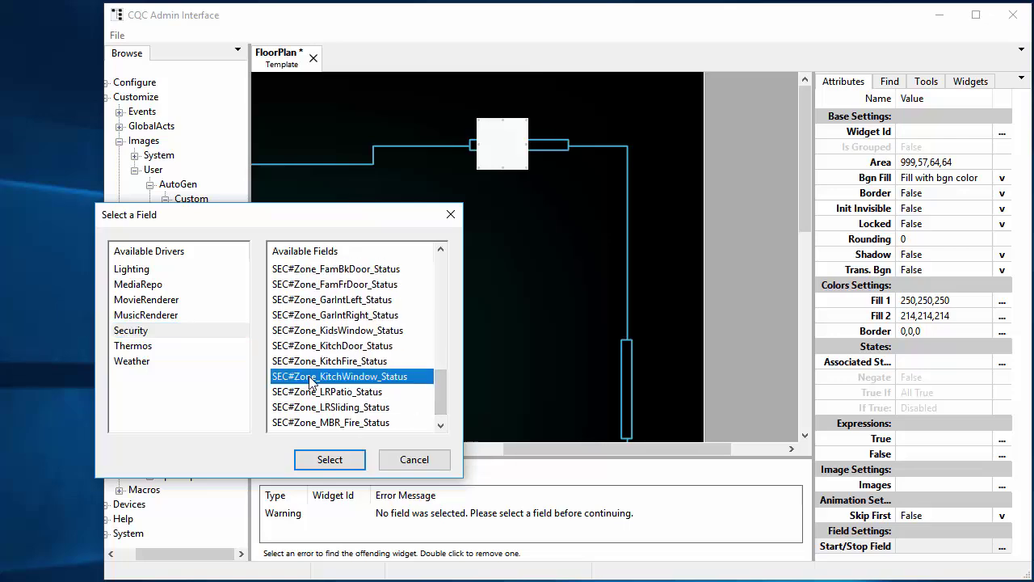
click(338, 465)
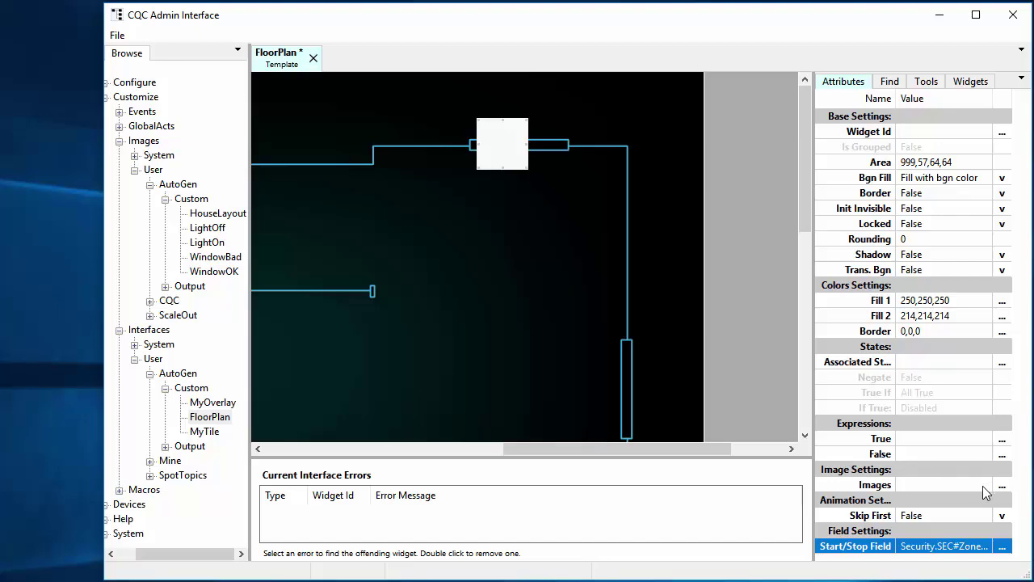
Step: Assign WindowOK from User/AutoGen/Custom as image #1 in the widget's image list
click(1002, 488)
click(1002, 488)
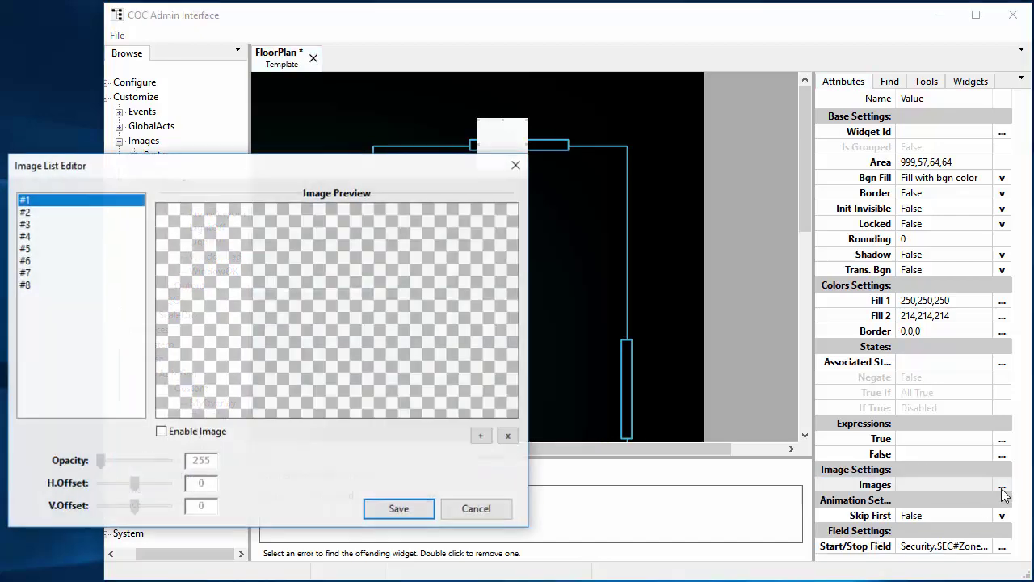
drag(346, 173, 573, 181)
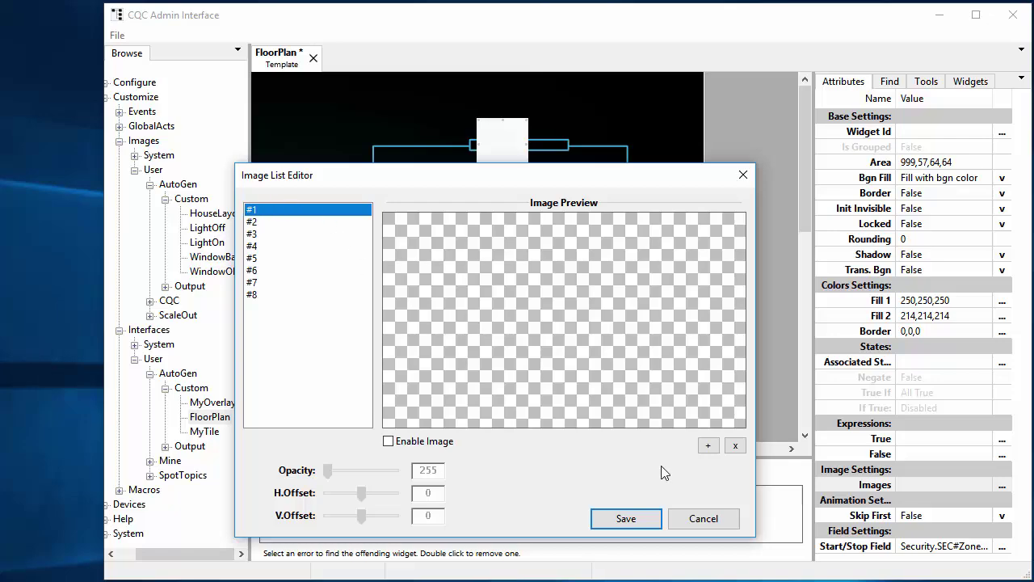
click(708, 445)
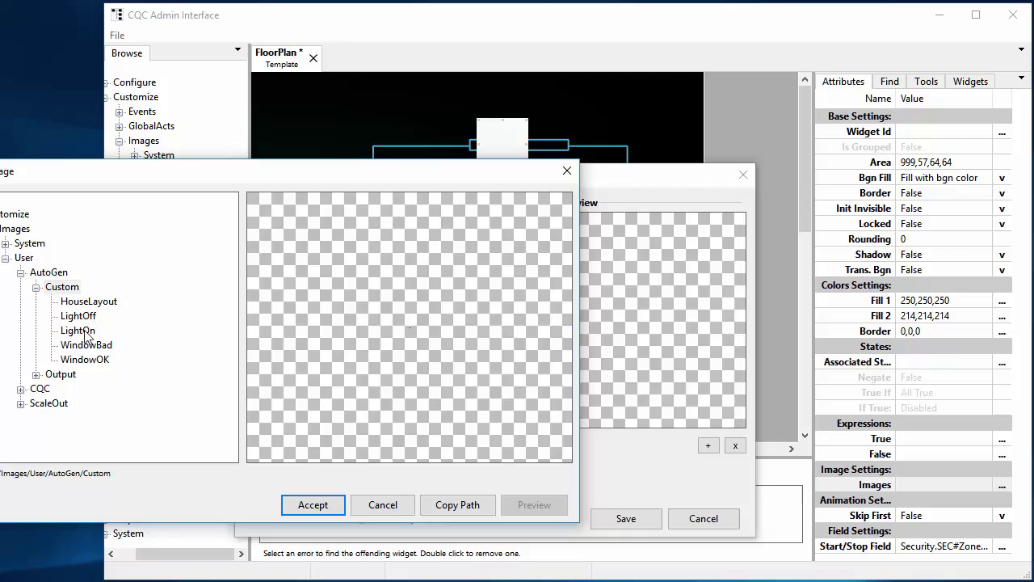
click(89, 359)
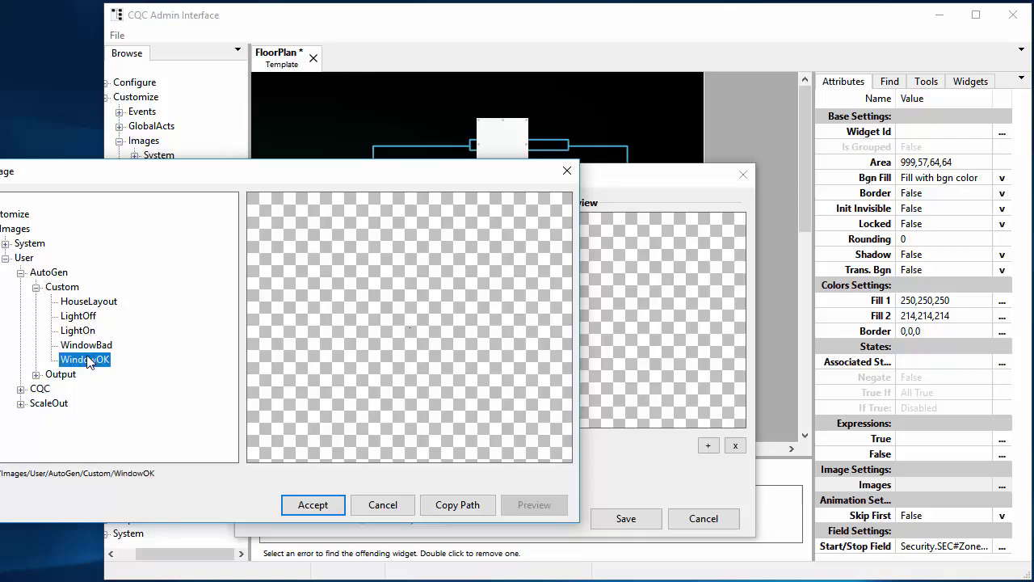
click(311, 505)
Step: Assign WindowBad from User/AutoGen/Custom as image #2 in the widget's image list
click(253, 221)
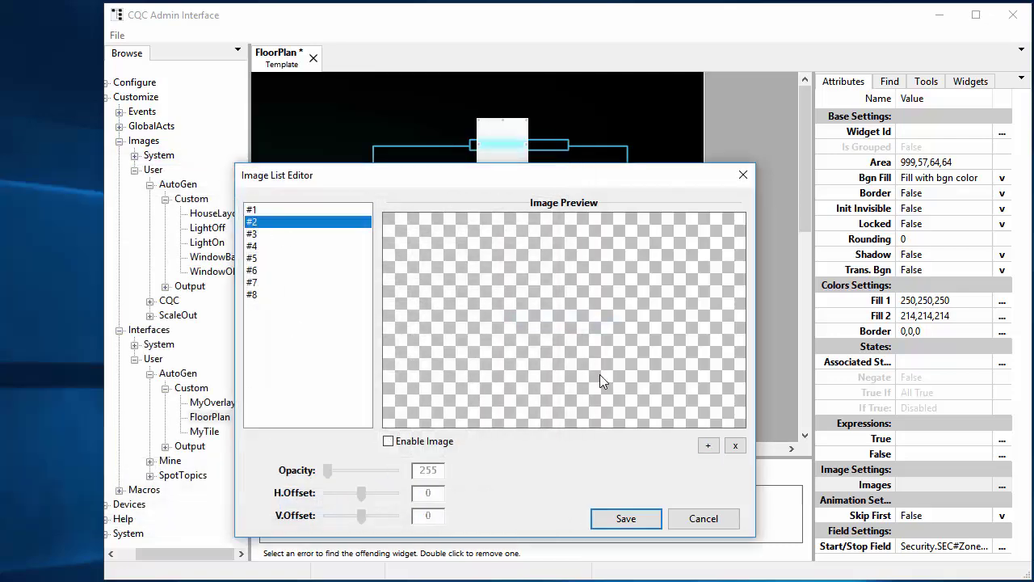
click(706, 446)
click(89, 345)
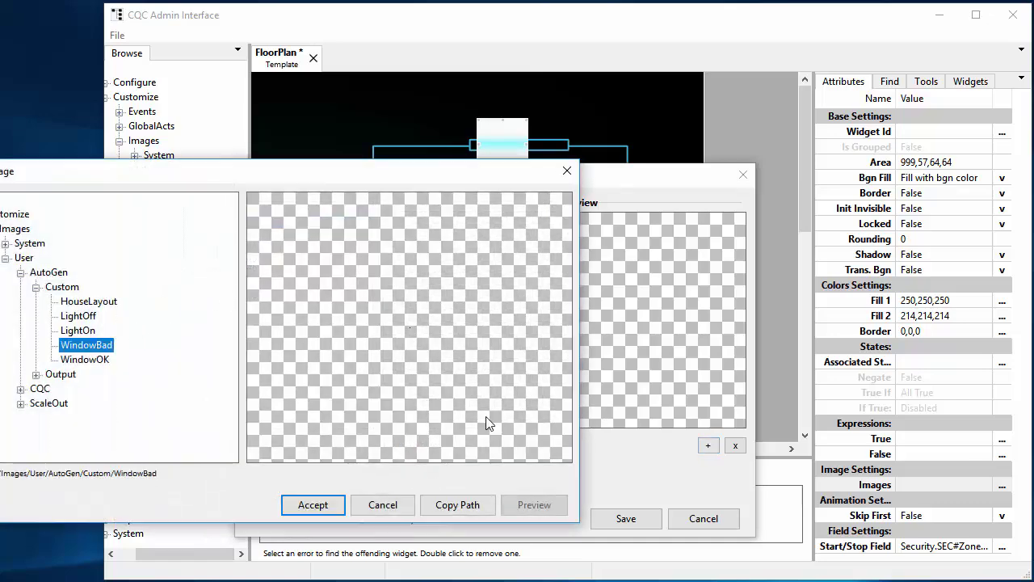
click(323, 502)
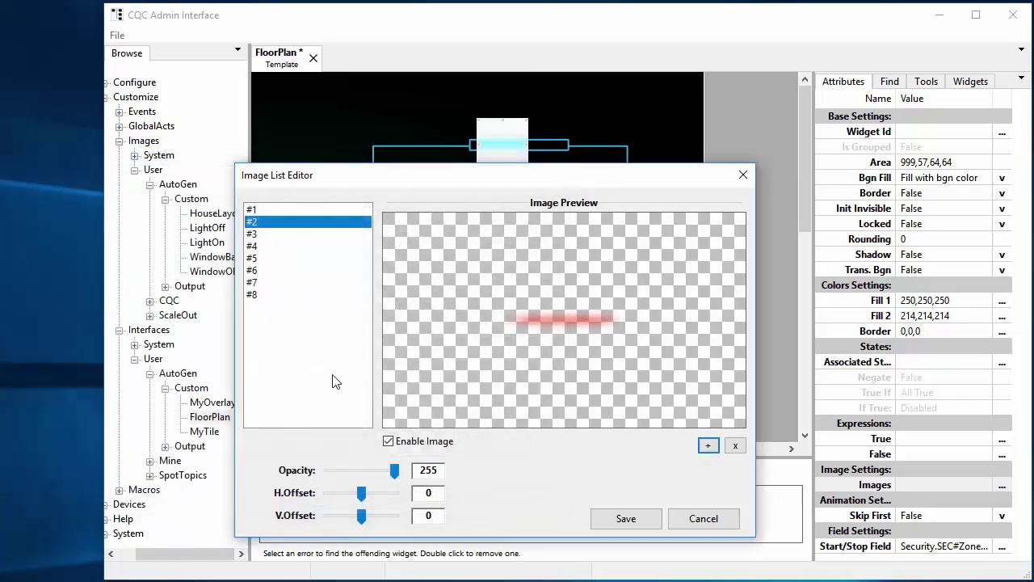
Step: Assign the System Blank image as image #3, keep it enabled, and save the image list
click(253, 234)
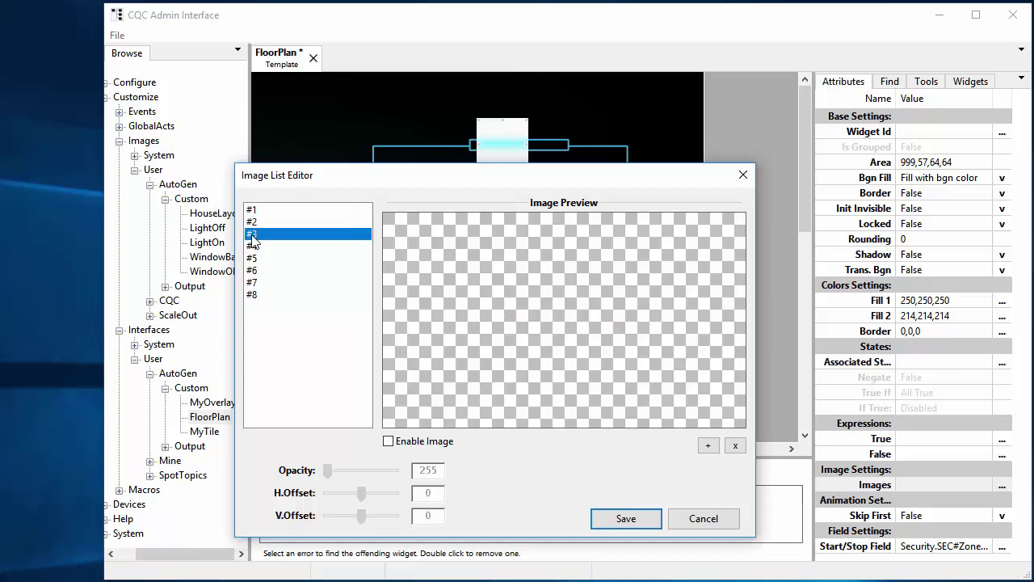
click(708, 445)
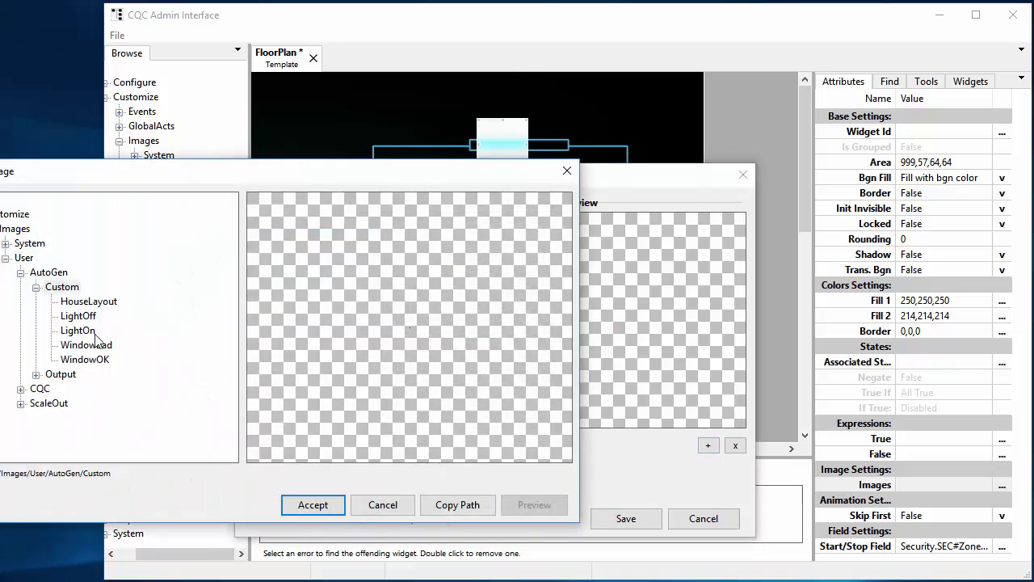
click(5, 243)
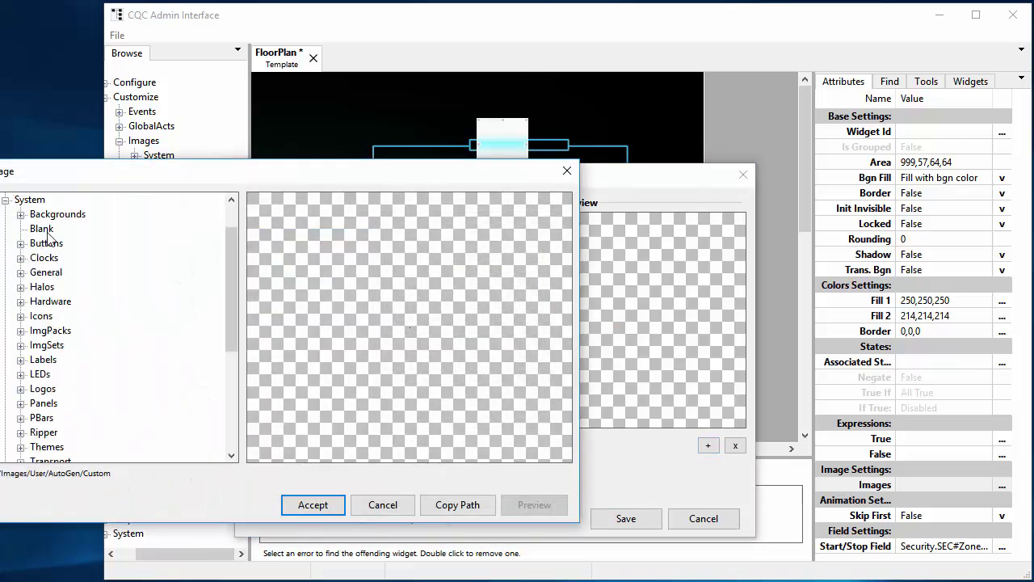
click(42, 229)
click(326, 511)
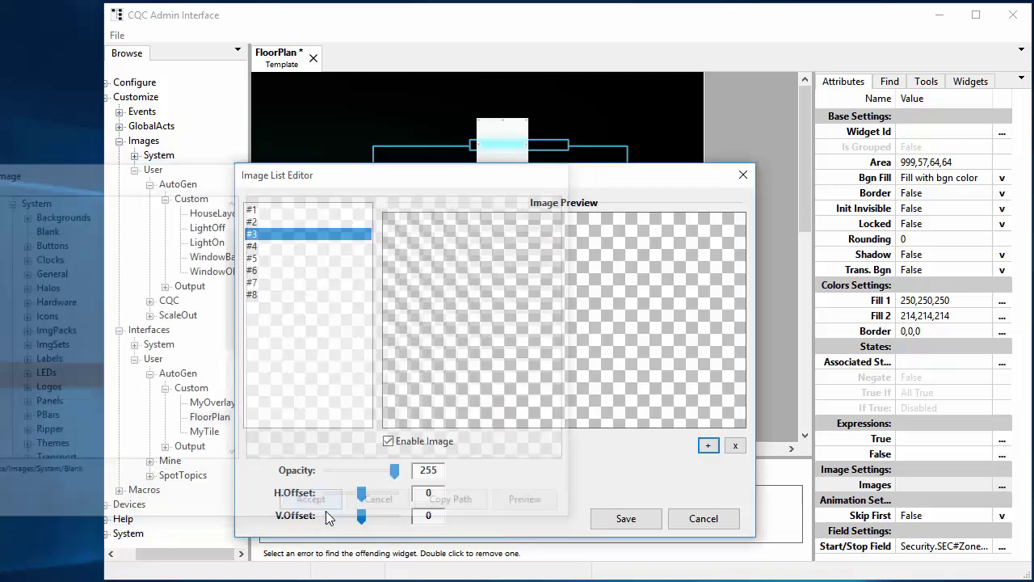
click(389, 441)
click(266, 222)
click(291, 234)
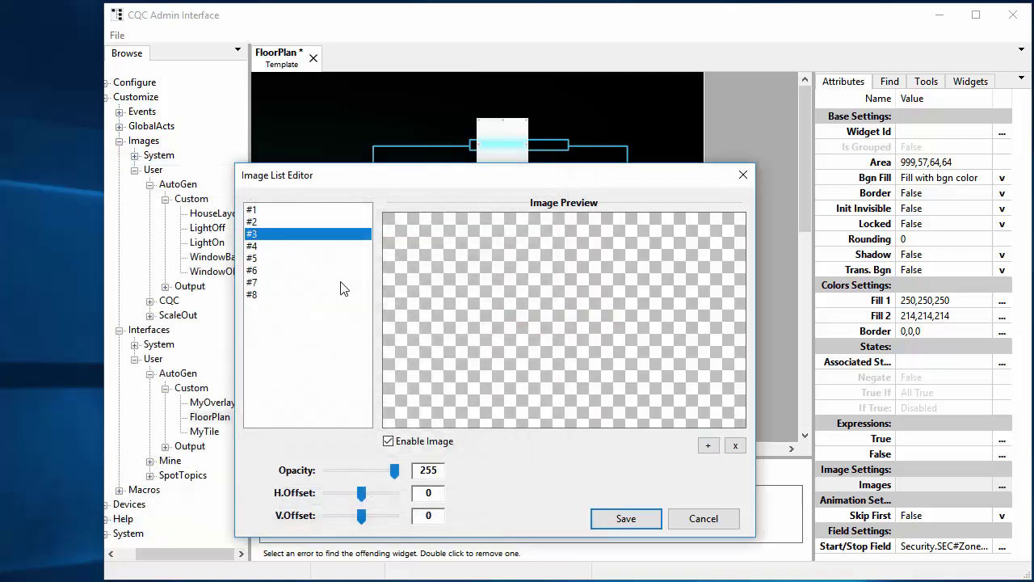
click(626, 518)
Step: Set the animated widget's Skip First option to True and size the widget to its contents
click(1002, 516)
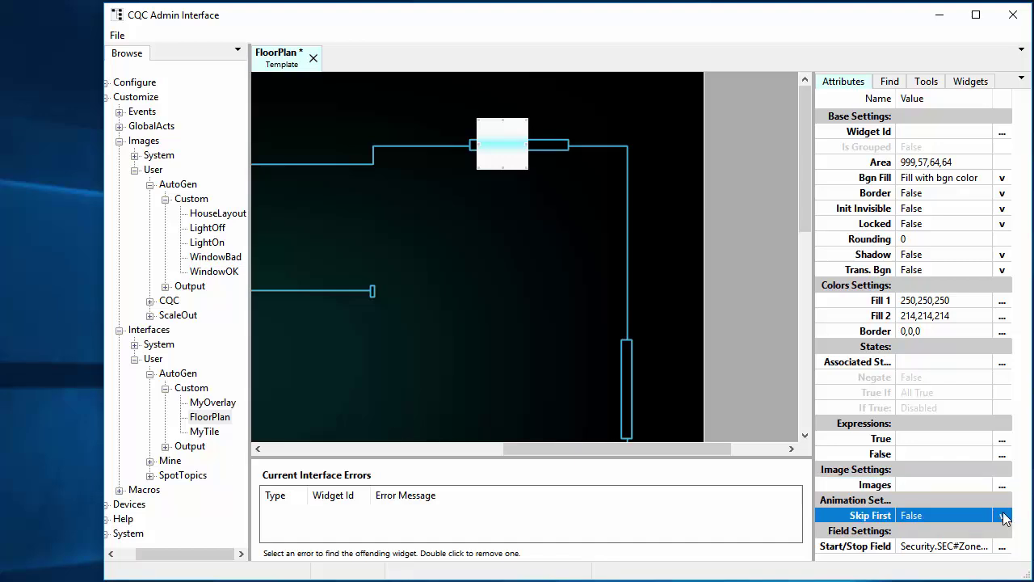
click(1002, 515)
click(942, 551)
right_click(502, 147)
click(392, 58)
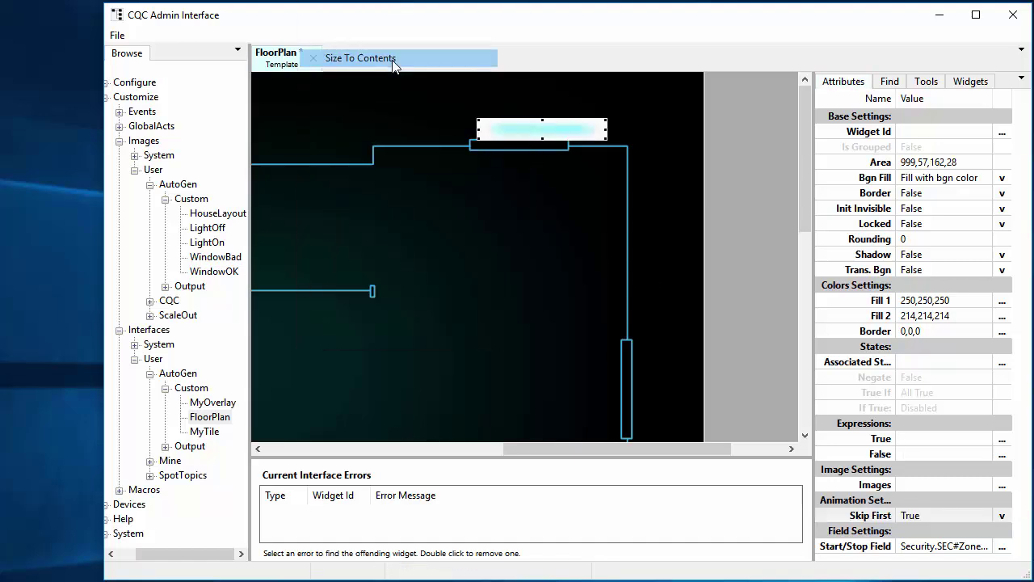
Step: Make the widget's background transparent and align its glow with the window outline in the layout, at about 972,77
click(933, 272)
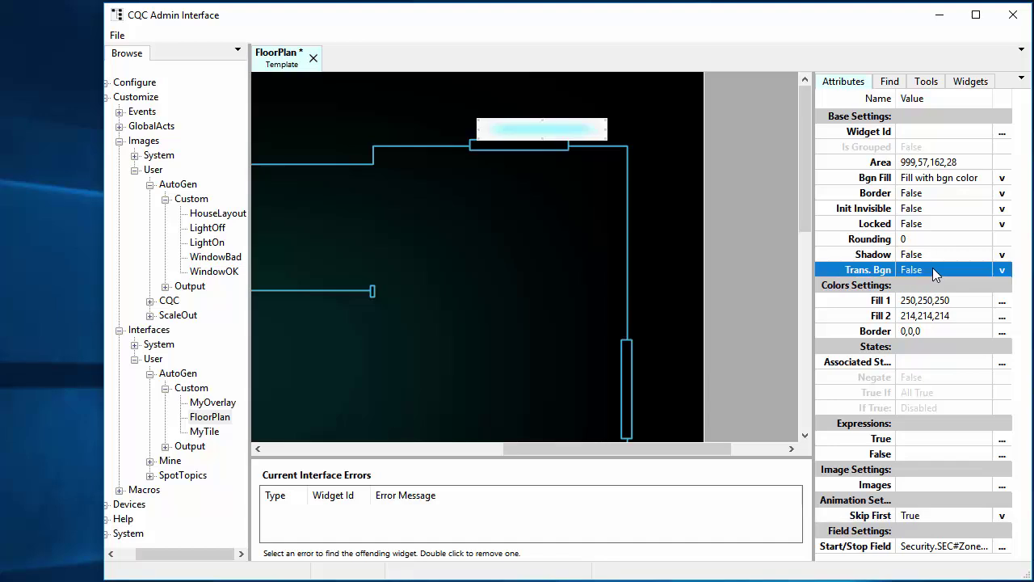
double_click(933, 270)
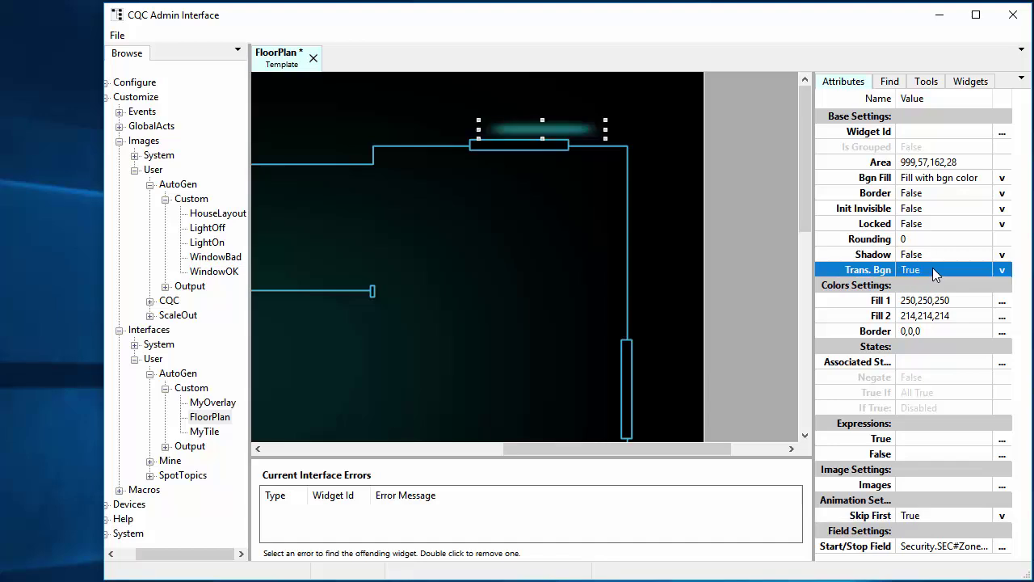
click(555, 130)
drag(540, 153, 533, 150)
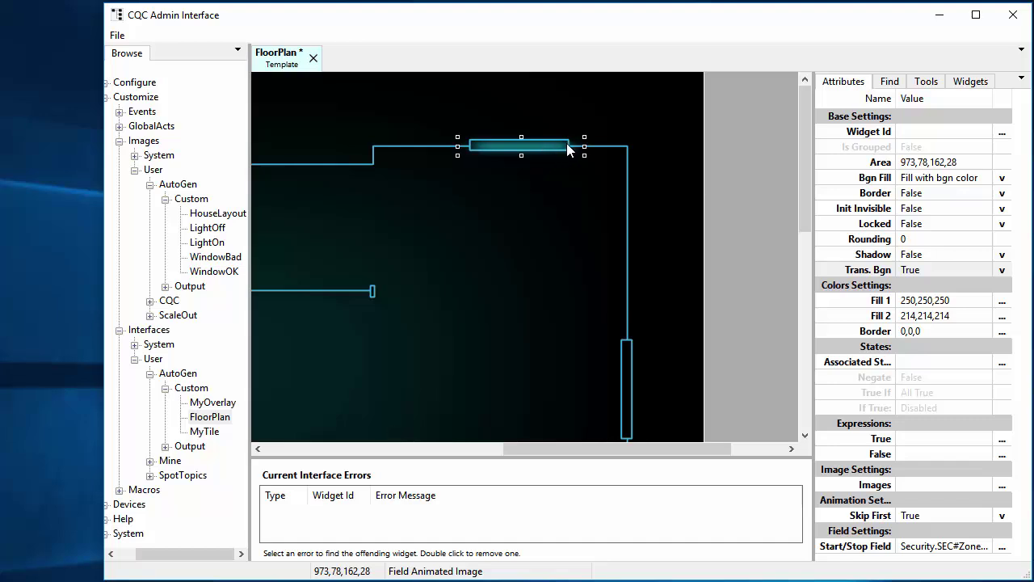
key(Up)
Step: Describe the window widget's True expression as "Kitchen Window not Secure" and set its expression type to NotEqual
click(952, 441)
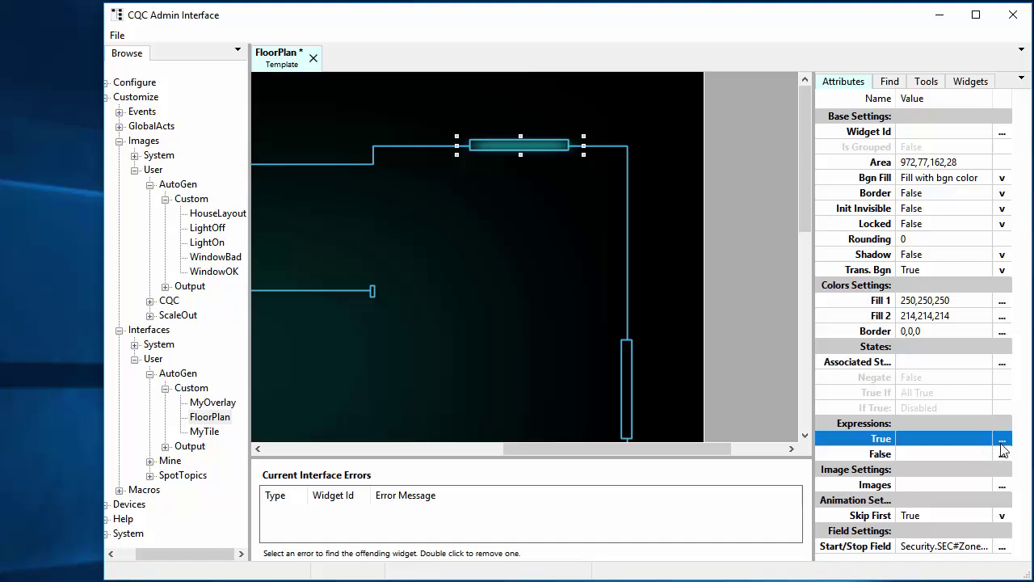
click(1002, 441)
drag(325, 267, 689, 296)
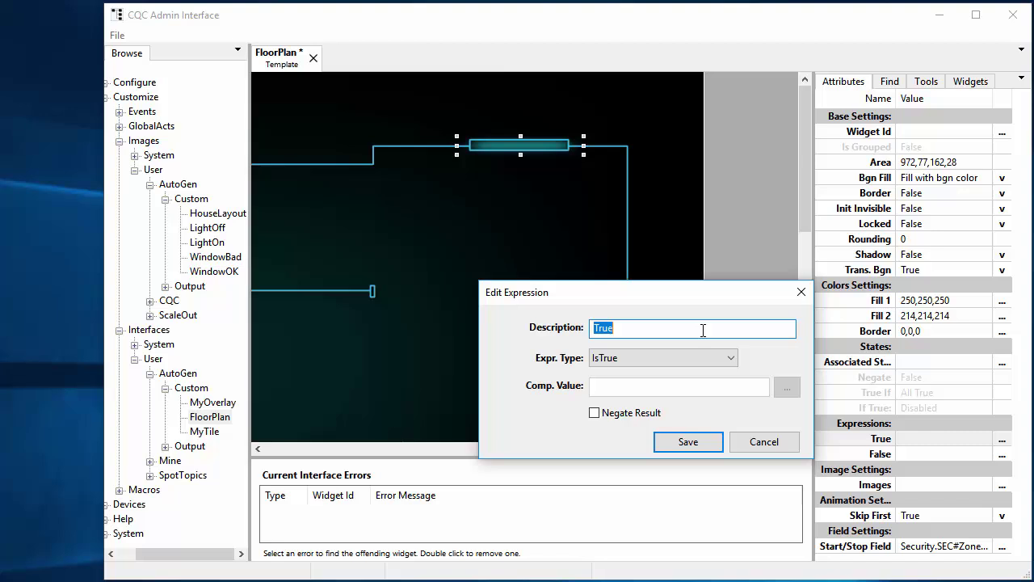
text(Kitchen Window not secu)
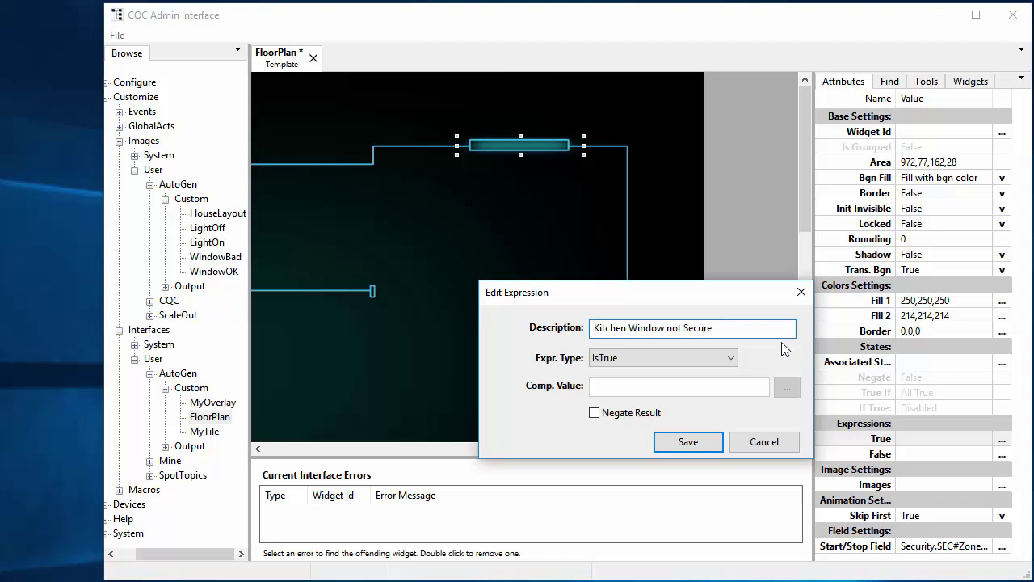
click(732, 359)
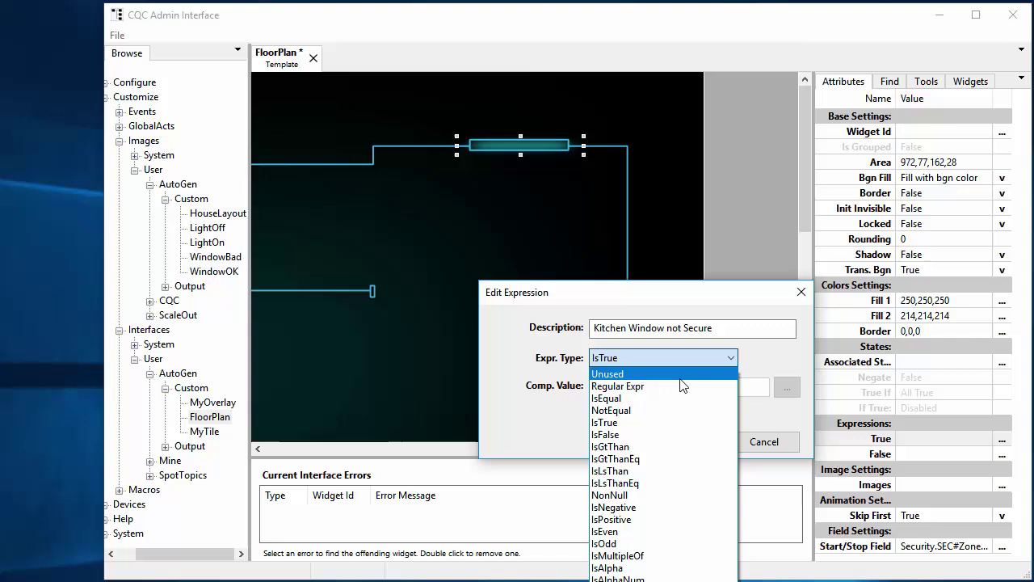
click(644, 411)
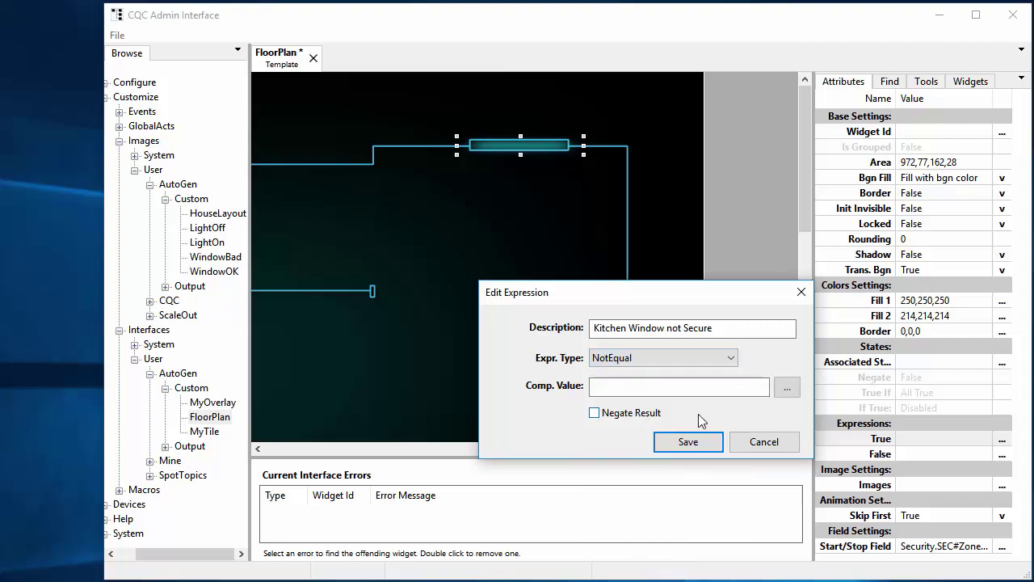
Step: Set the expression's comparison value to Secure and save the expression
click(788, 388)
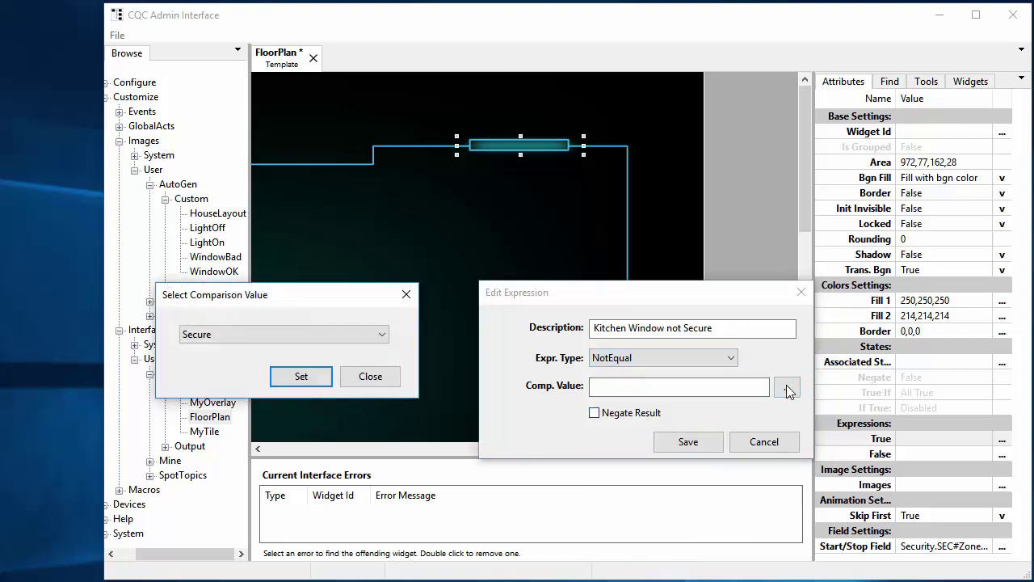
click(383, 334)
click(347, 336)
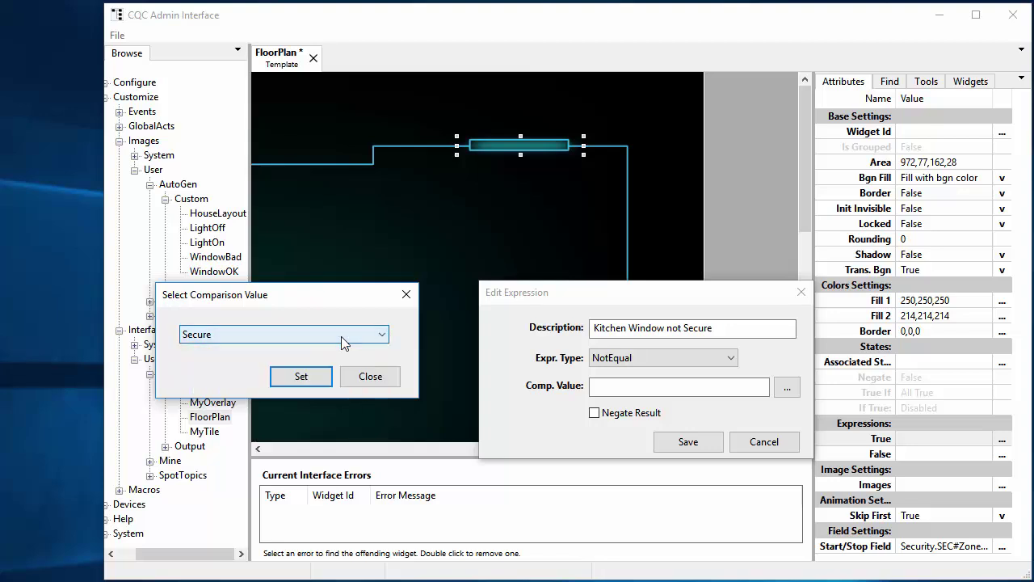
click(312, 380)
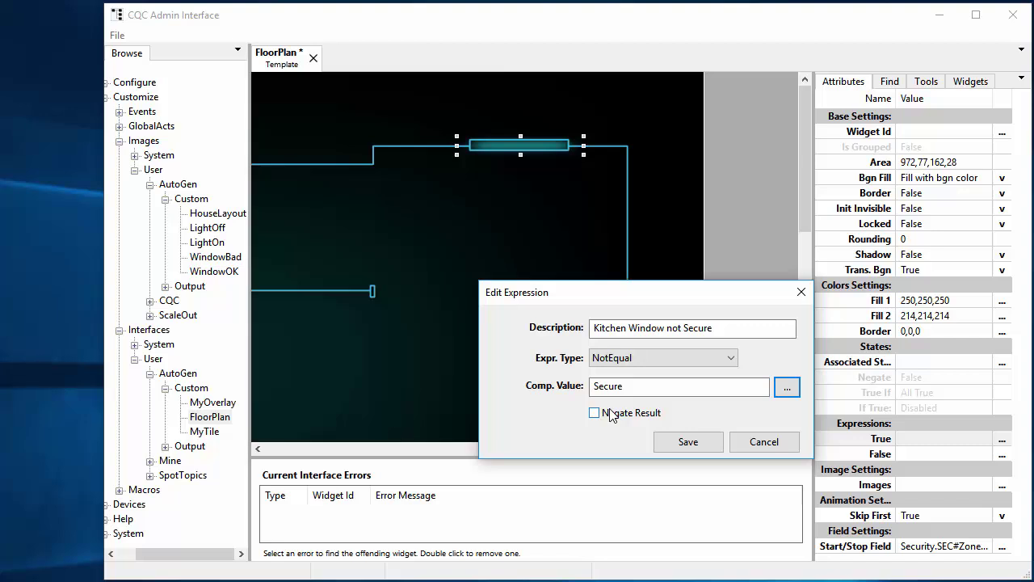
click(689, 441)
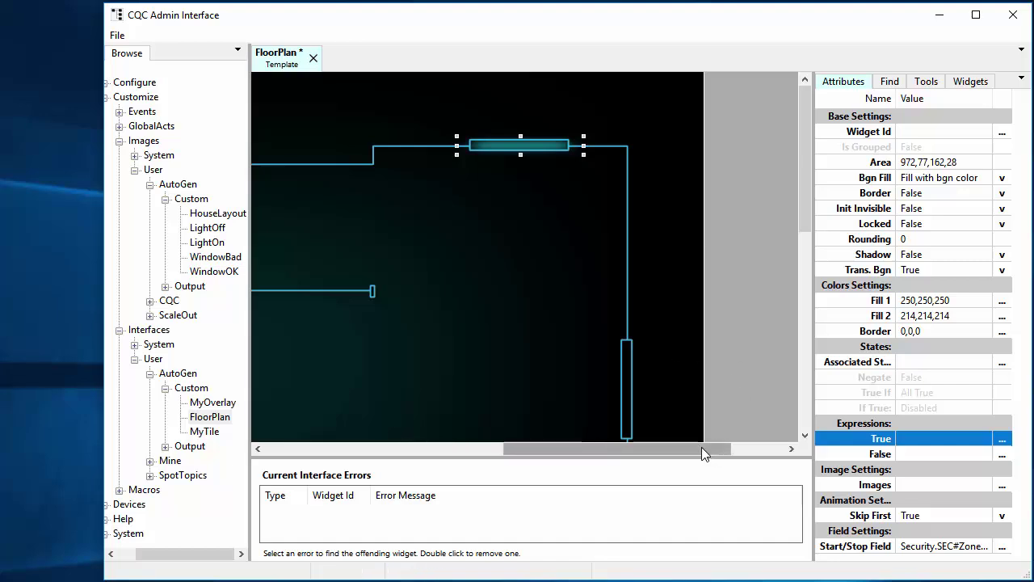
Step: Add a Field Check Box widget to the floor plan and place it inside the room's upper corner, at about 730,295
drag(701, 447, 649, 444)
right_click(412, 436)
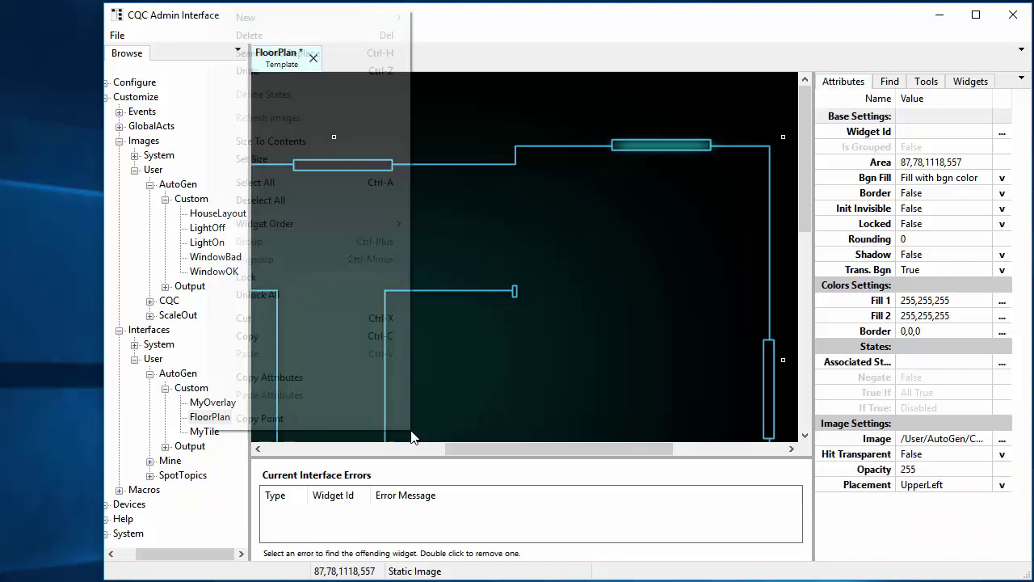
mouse_move(282, 27)
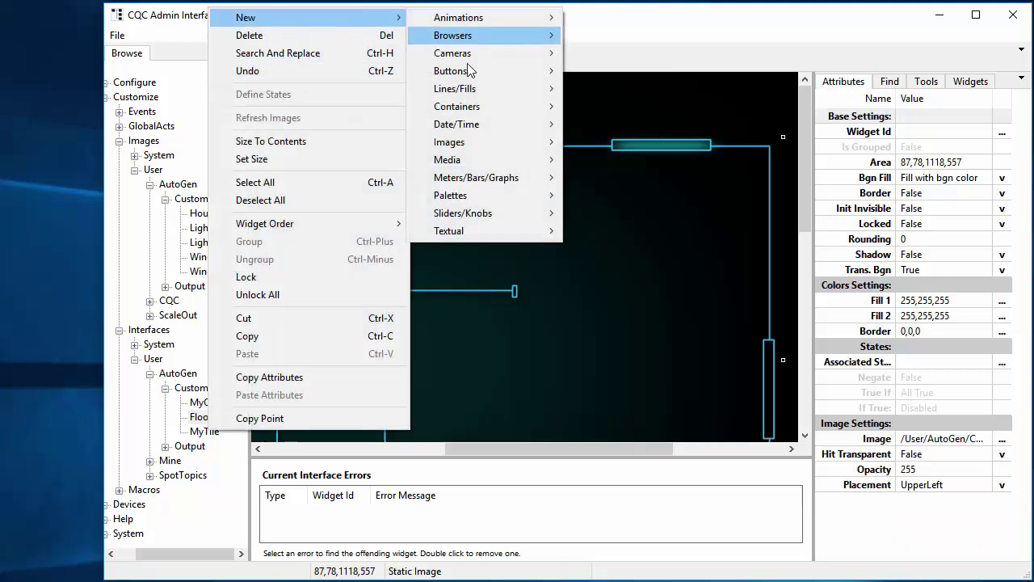
mouse_move(468, 71)
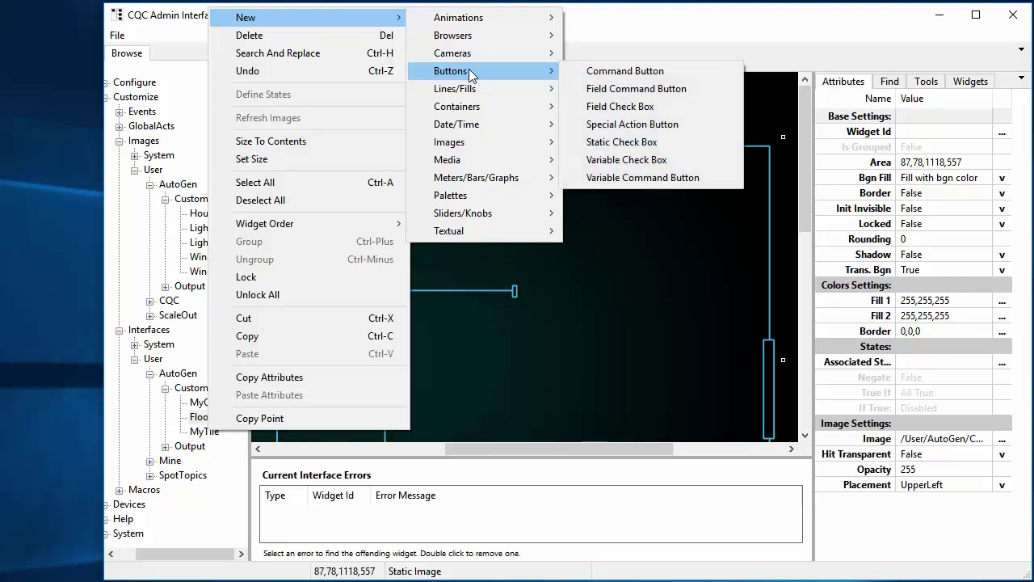
click(620, 106)
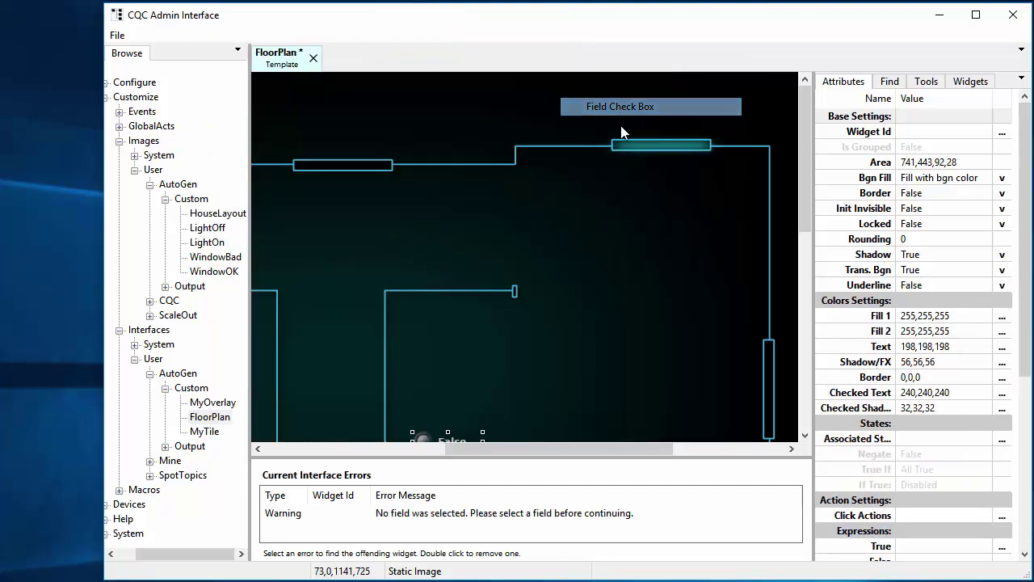
drag(465, 444, 436, 315)
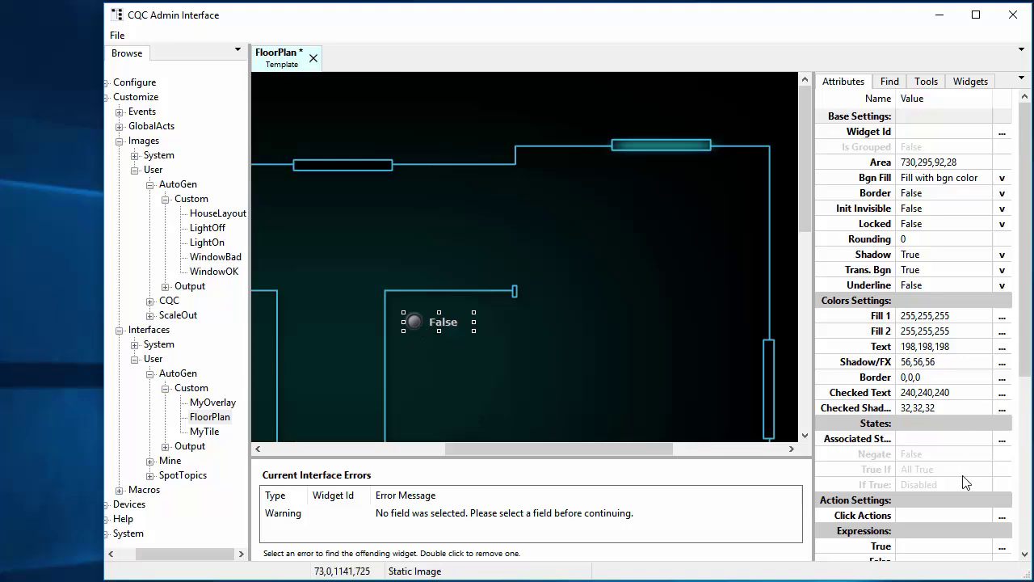
Step: Assign the Lighting driver's LGHT#Sw_LivRmLamp field as the check box's state field
scroll(966, 482, down, 6)
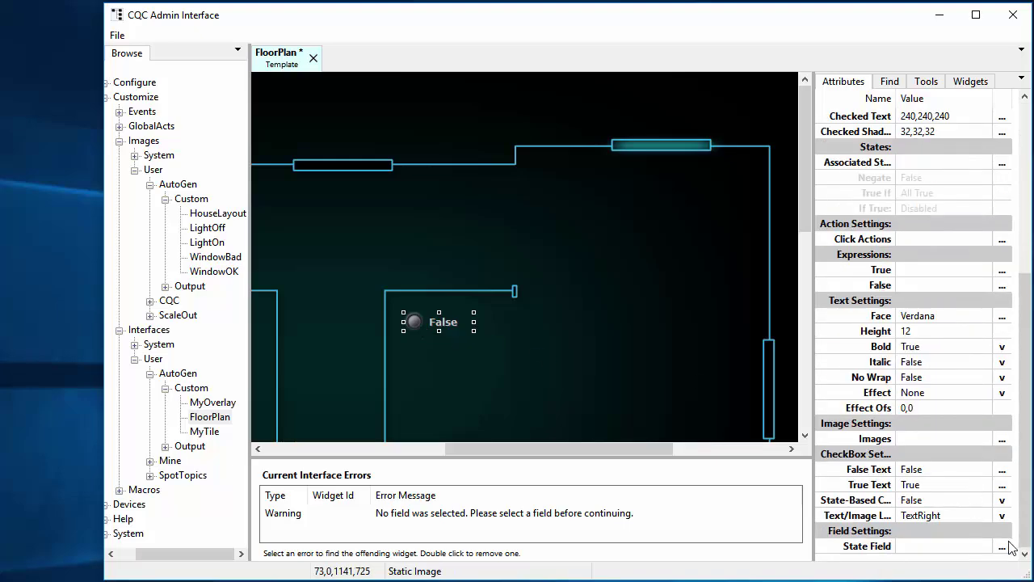
click(1001, 547)
click(1003, 547)
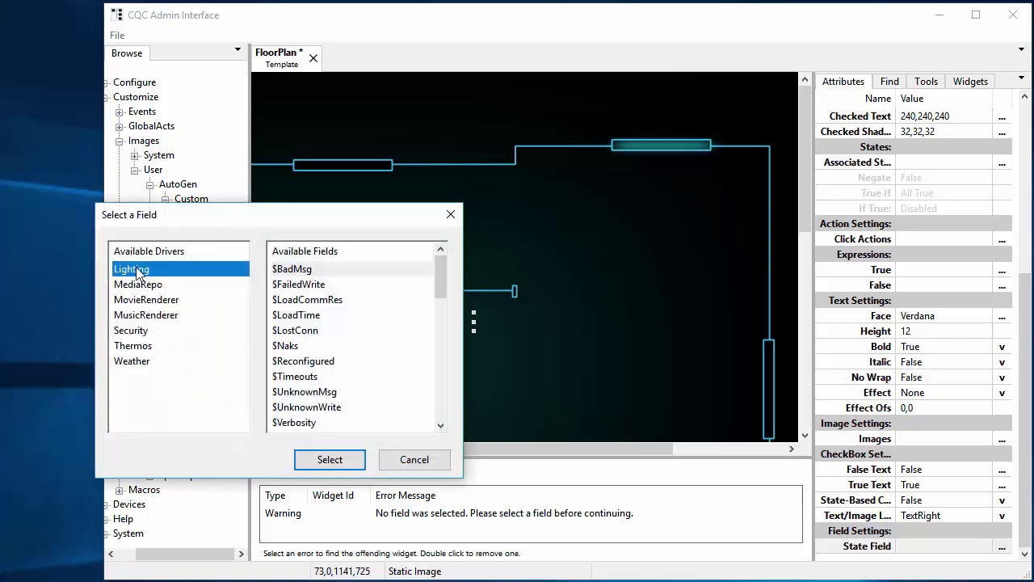
scroll(422, 349, down, 3)
scroll(372, 358, down, 3)
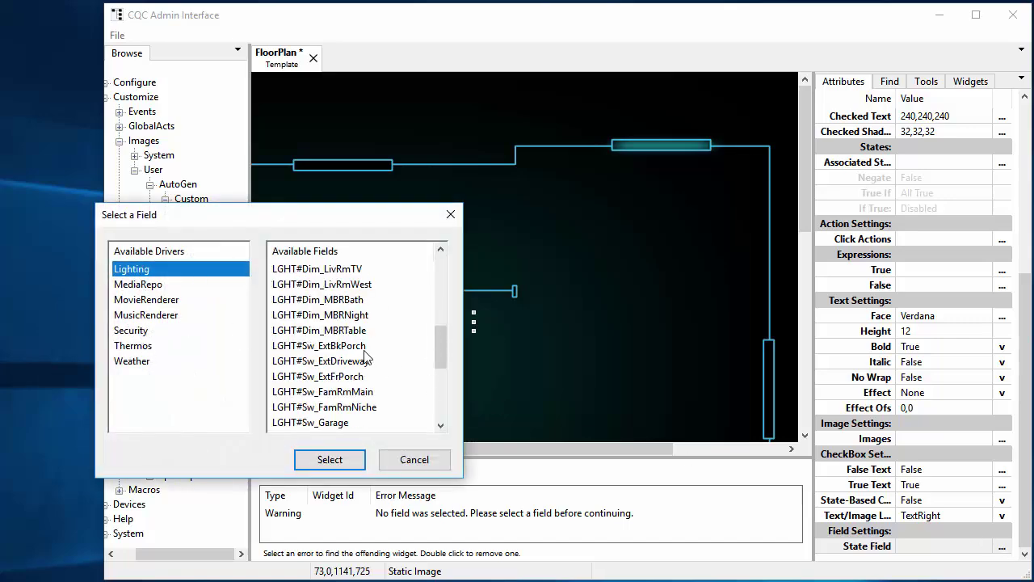
scroll(364, 355, down, 2)
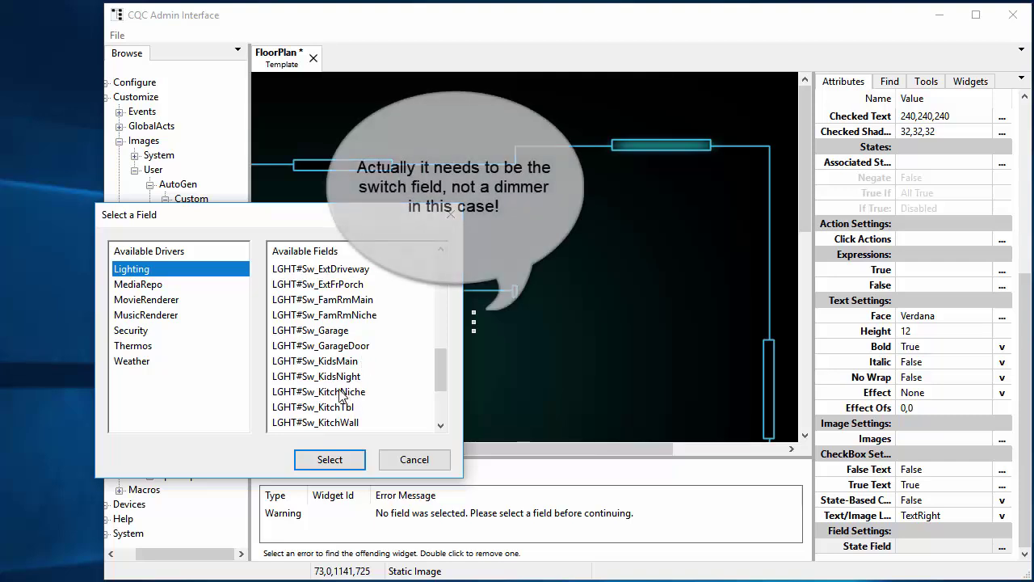
scroll(341, 394, down, 1)
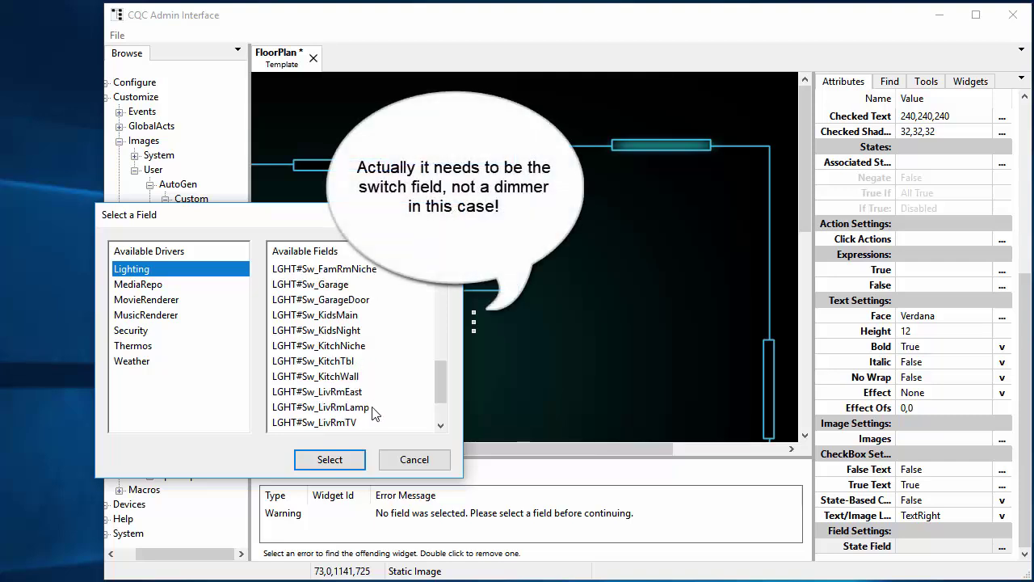
click(309, 407)
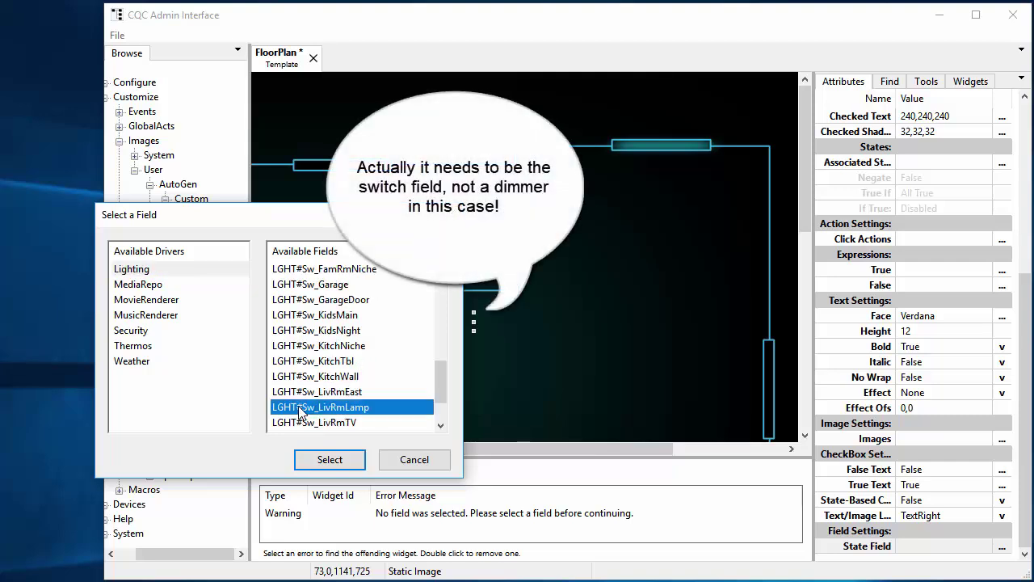
click(330, 459)
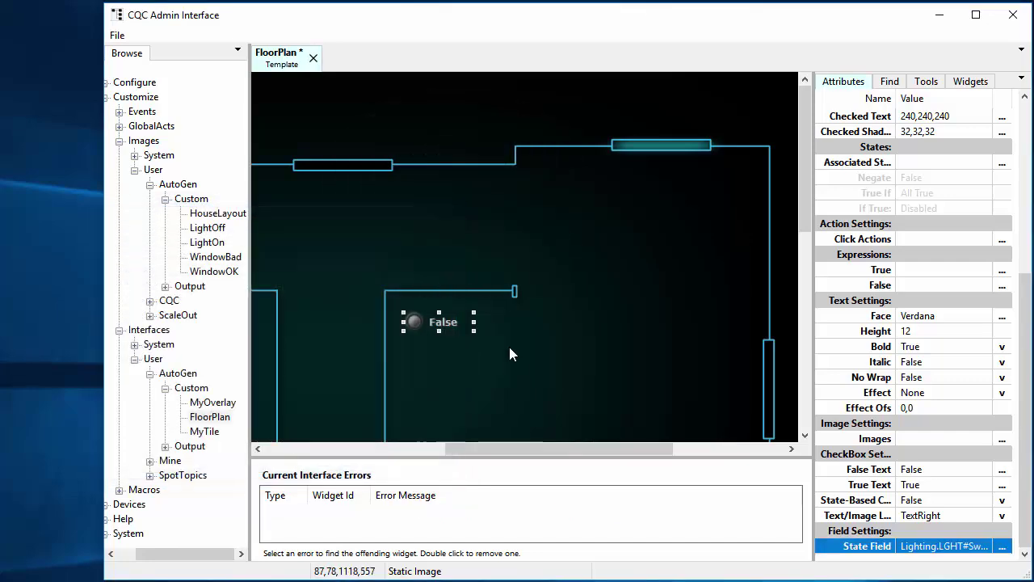
Step: Assign LightOff from User/AutoGen/Custom as the check box's False image
click(1002, 439)
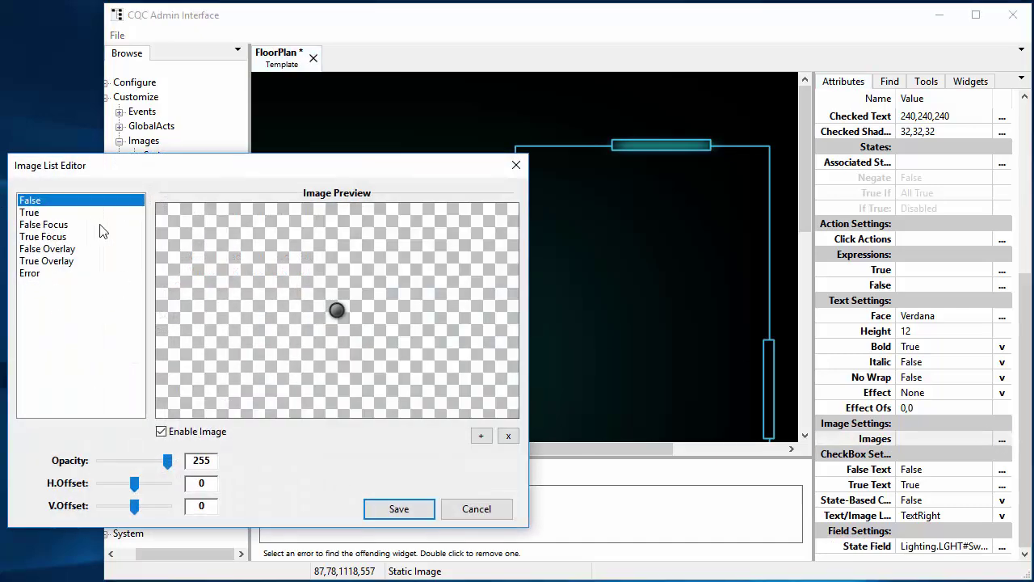
click(481, 435)
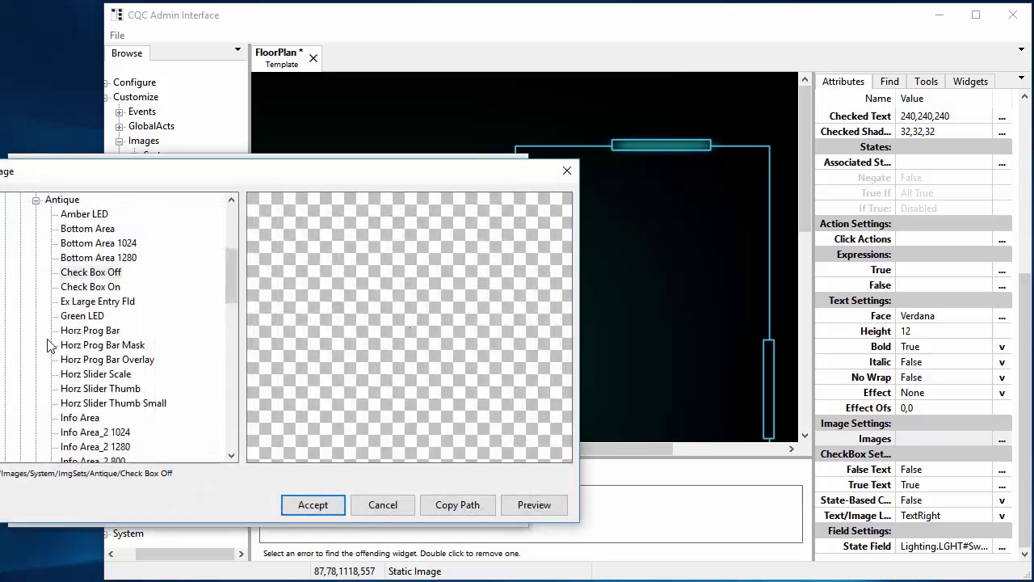
click(41, 209)
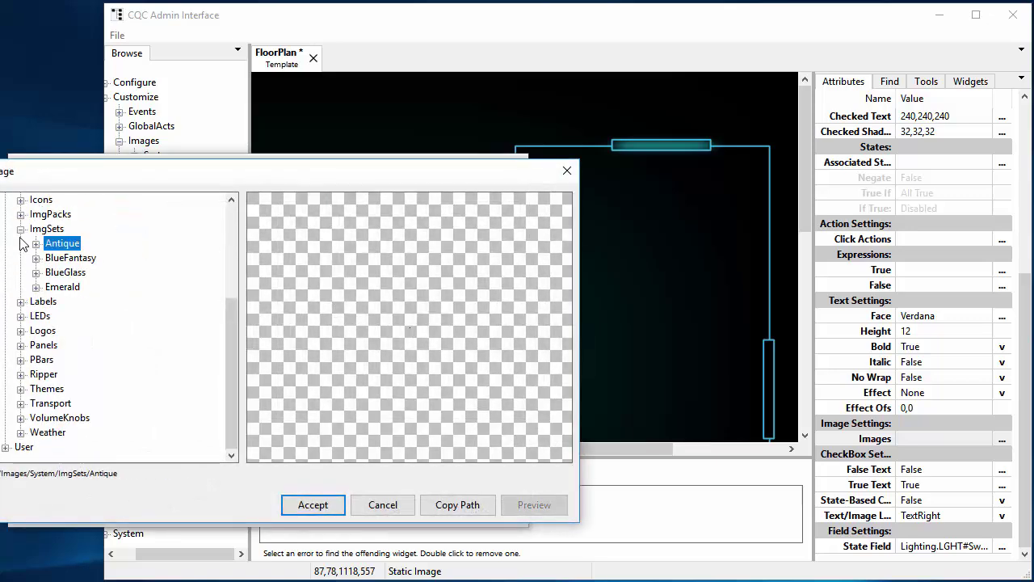
click(21, 230)
click(6, 447)
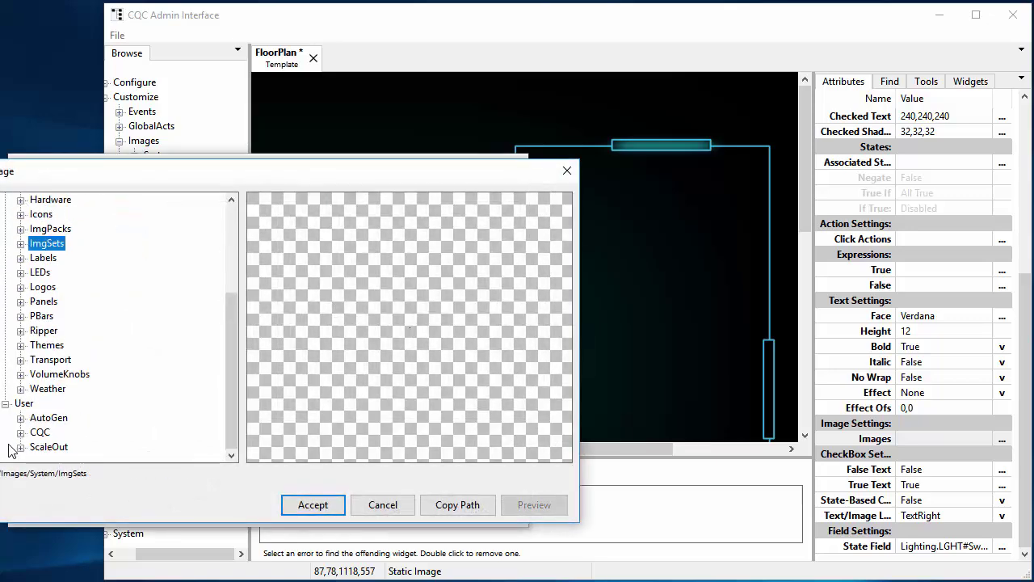
click(21, 417)
click(36, 432)
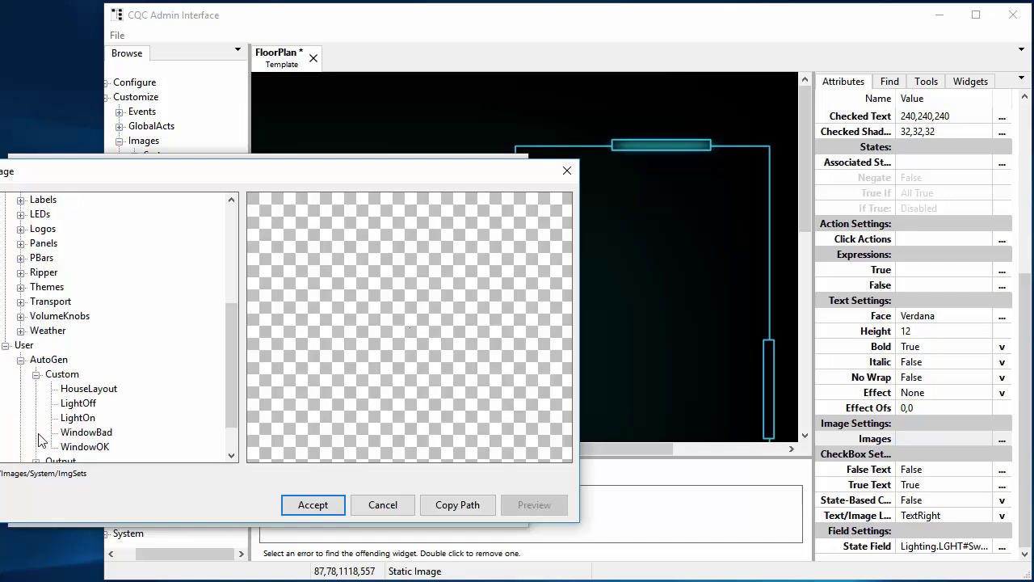
click(81, 418)
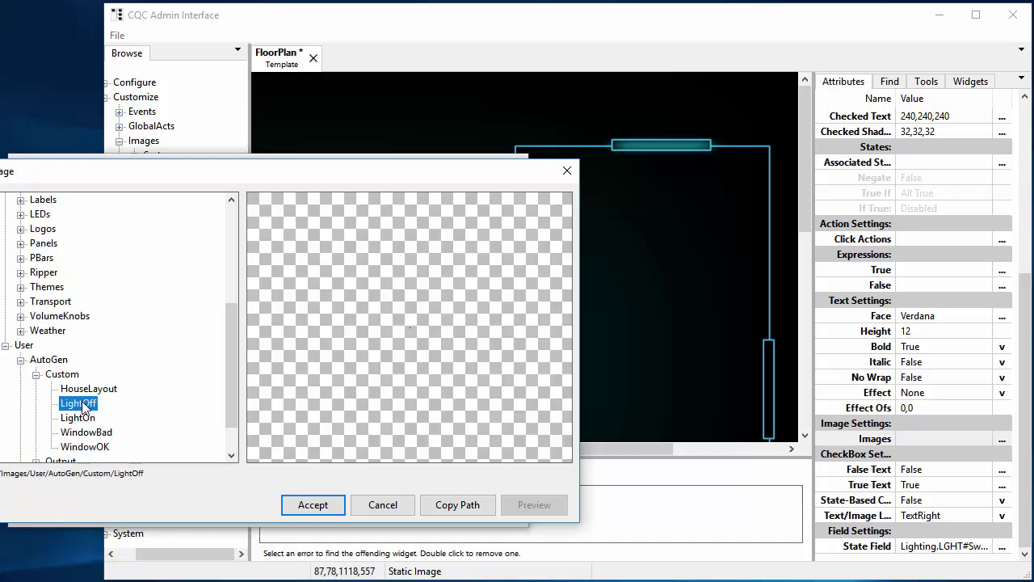
click(316, 507)
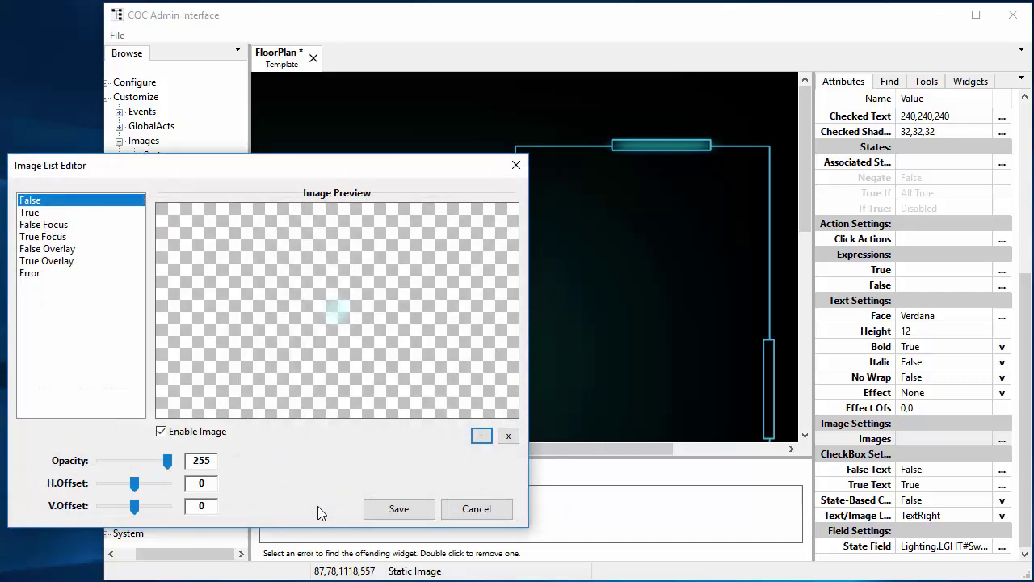
Step: Assign LightOn from User/AutoGen/Custom as the check box's True image
click(36, 213)
click(480, 436)
scroll(137, 339, down, 20)
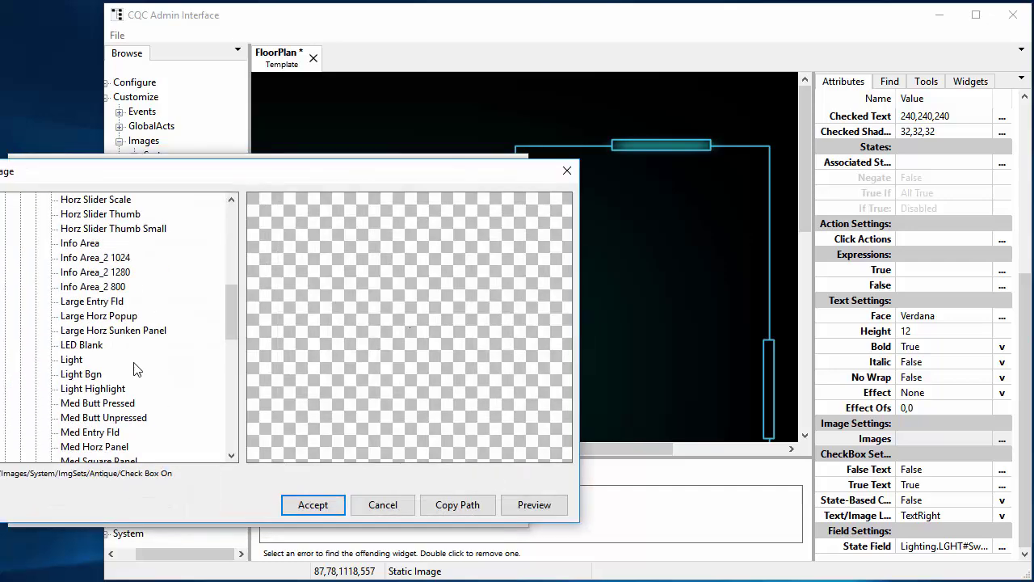
click(4, 447)
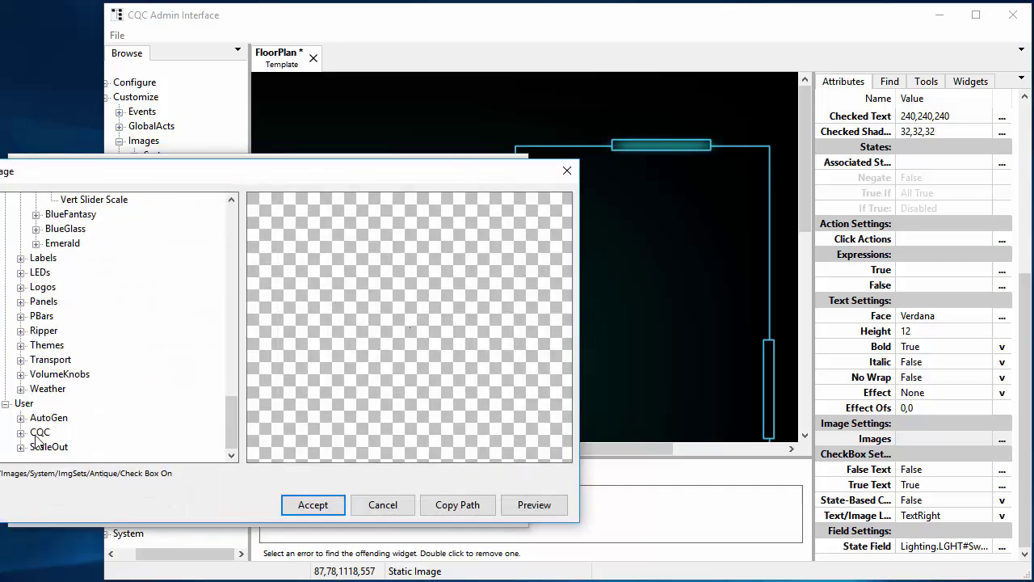
click(20, 418)
click(36, 432)
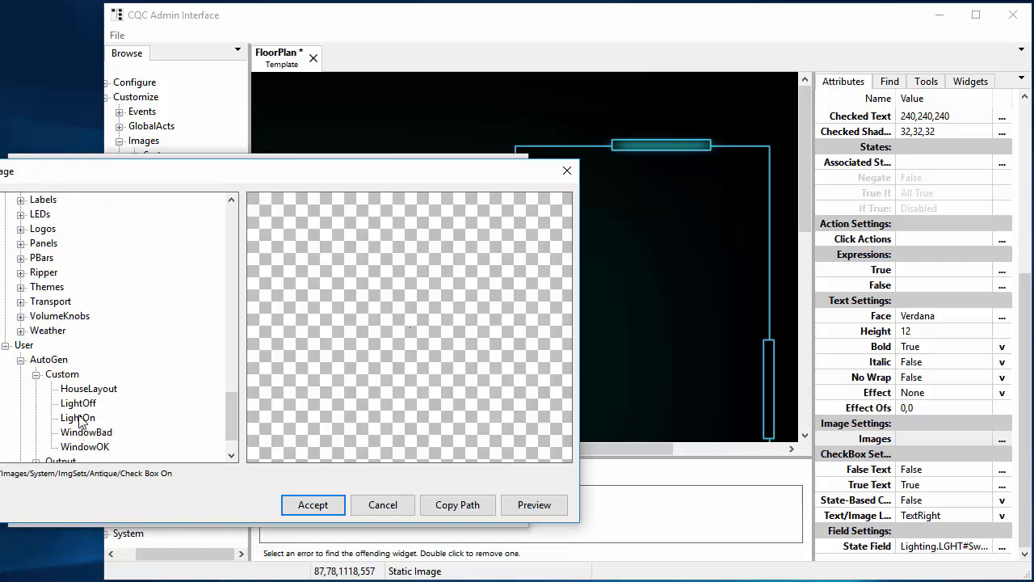
click(77, 418)
click(314, 505)
Step: Check the check box's focus, True Overlay and Error image entries, and save the image list
click(59, 237)
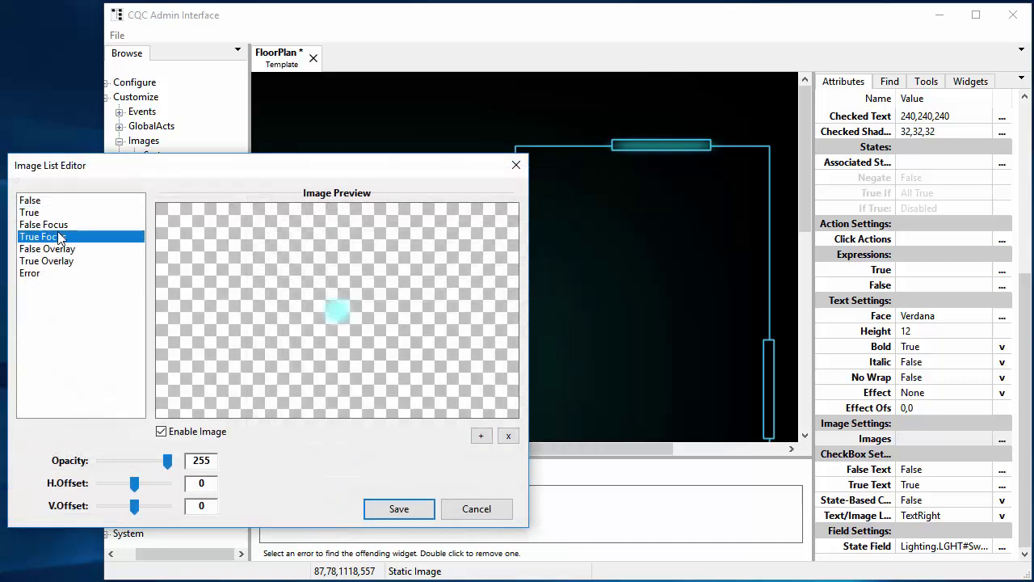
click(50, 229)
click(50, 261)
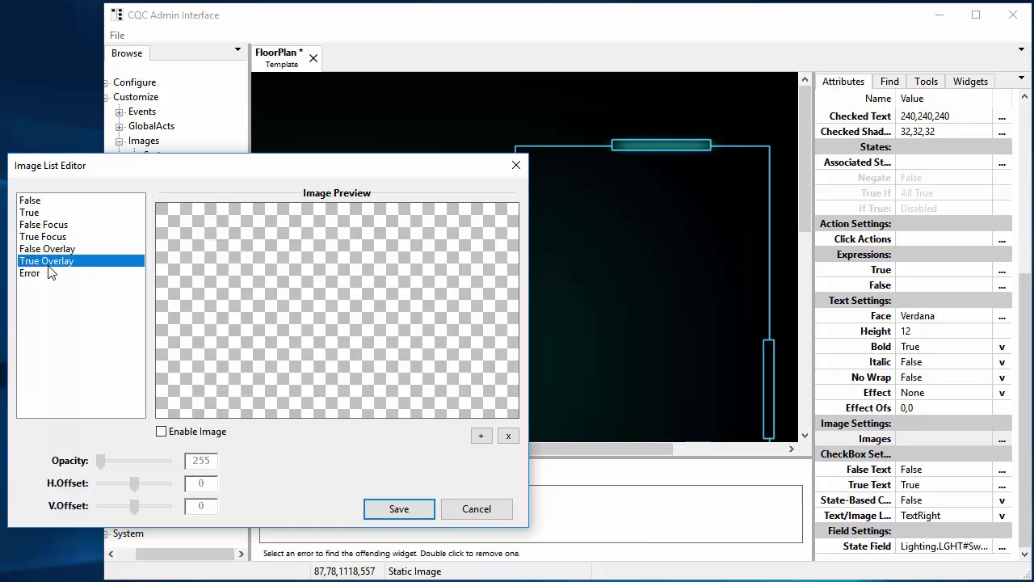
click(40, 274)
click(390, 511)
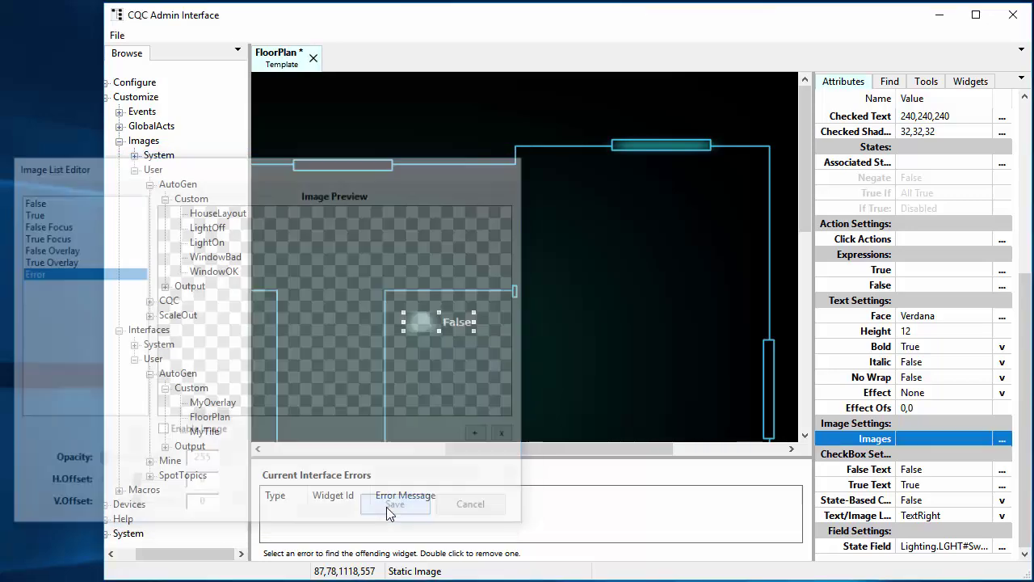
Step: Clear both the False Text and True Text values of the living room lamp check box
right_click(430, 325)
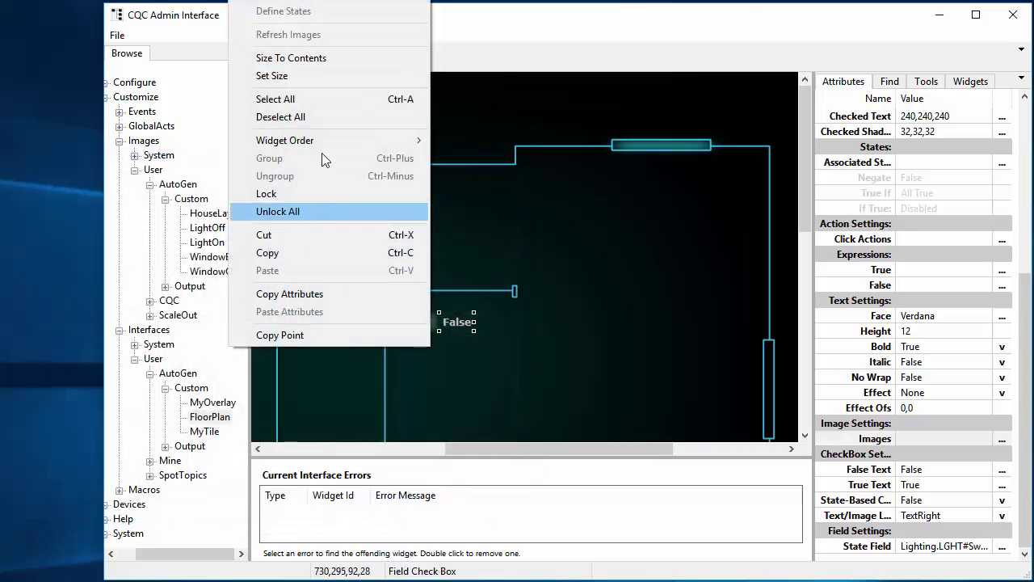
click(674, 332)
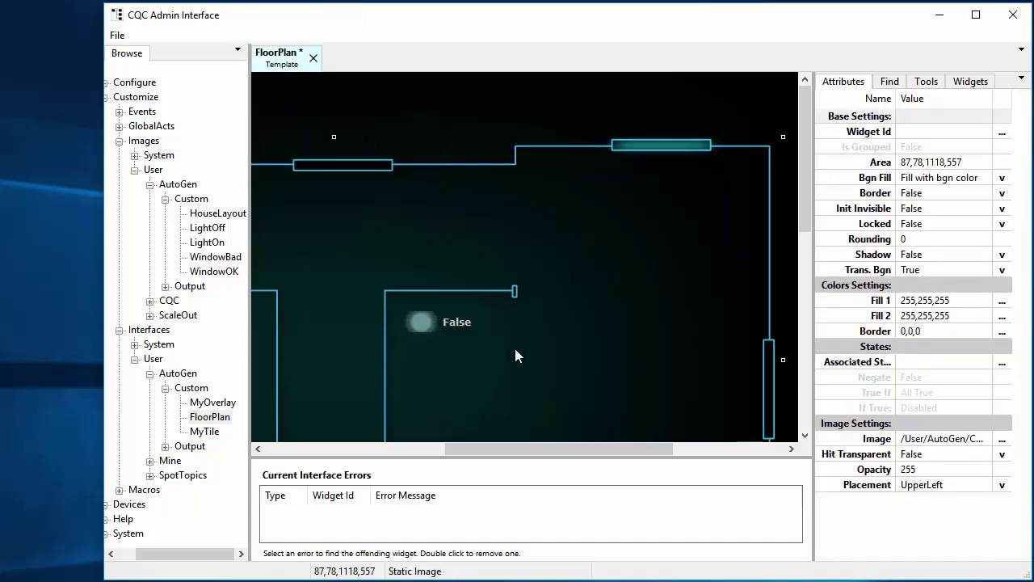
click(464, 326)
scroll(909, 420, down, 6)
click(909, 468)
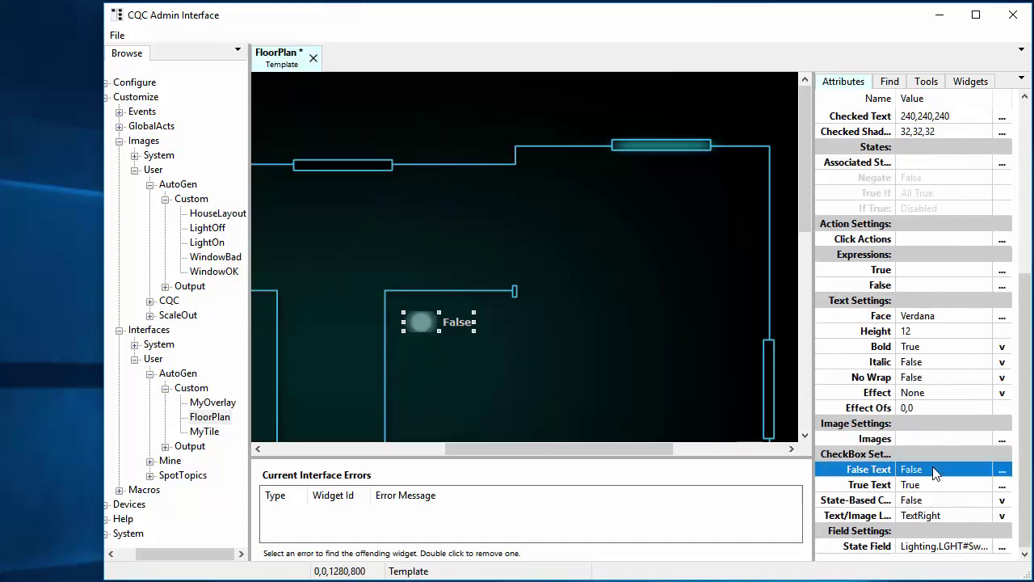
click(910, 467)
key(BackSpace)
key(Return)
key(Down)
key(F2)
key(BackSpace)
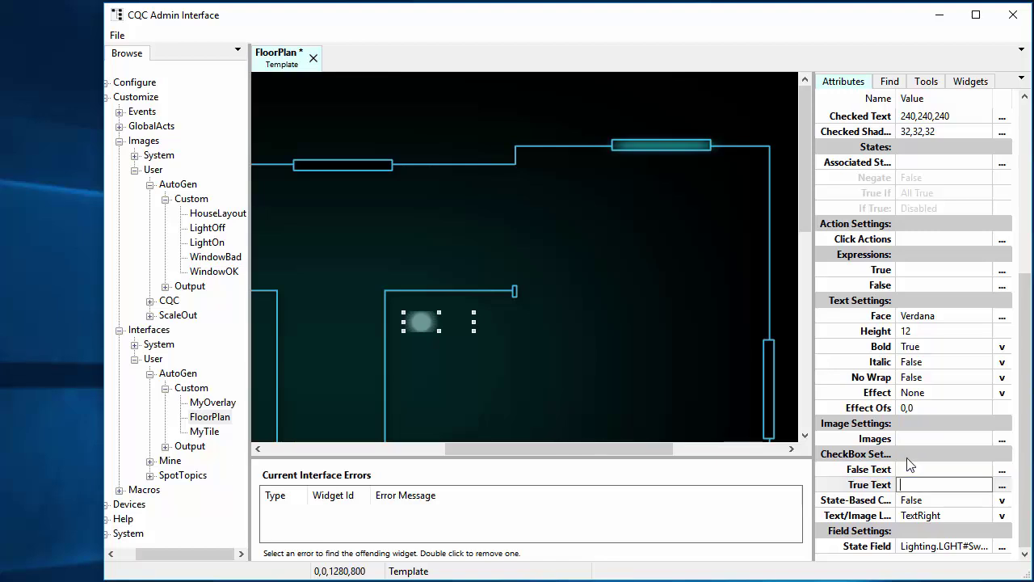
key(Return)
Step: Size the lamp check box to its contents and set its text/image layout to Center
right_click(440, 325)
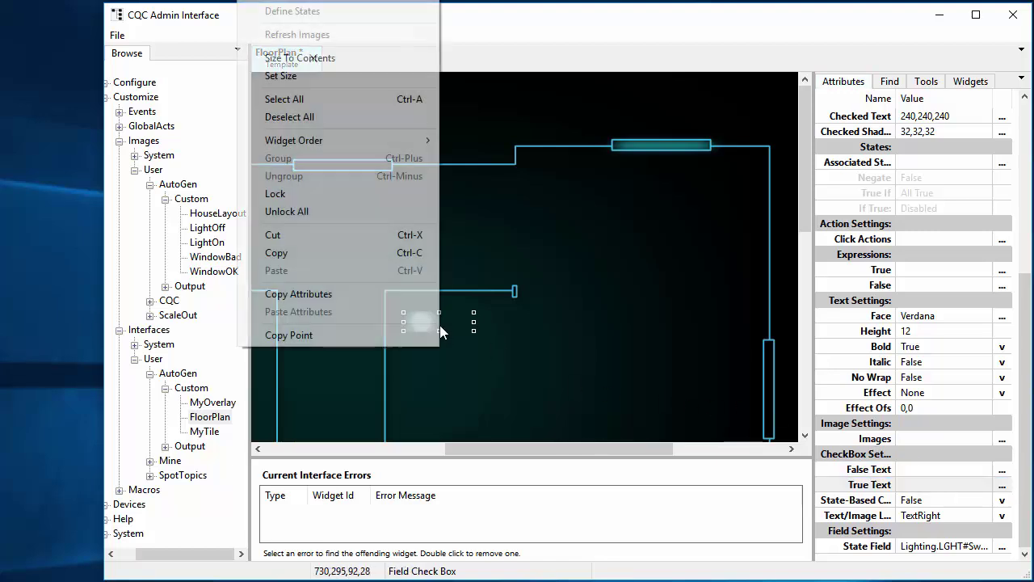
click(298, 57)
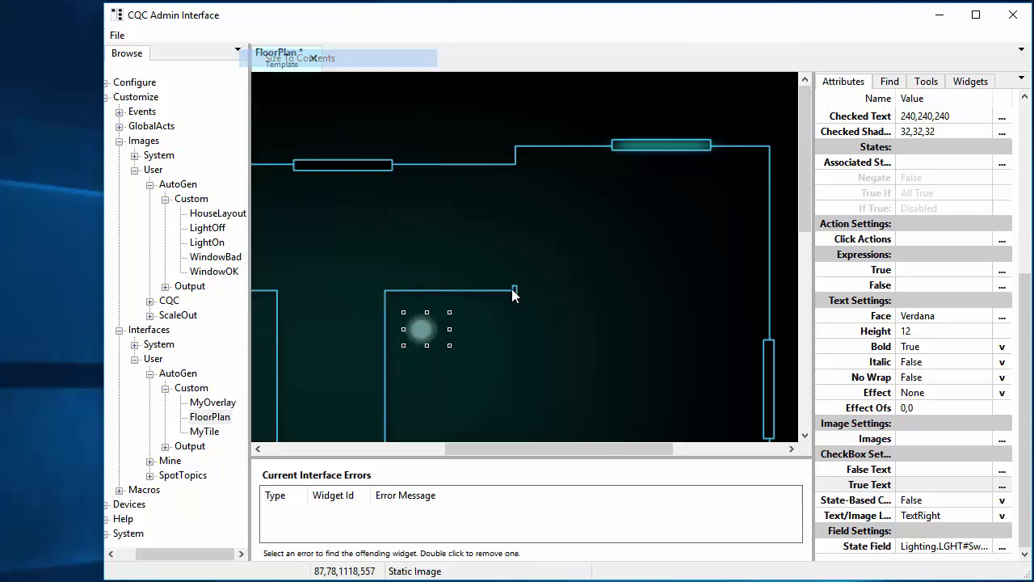
click(426, 326)
scroll(941, 441, down, 6)
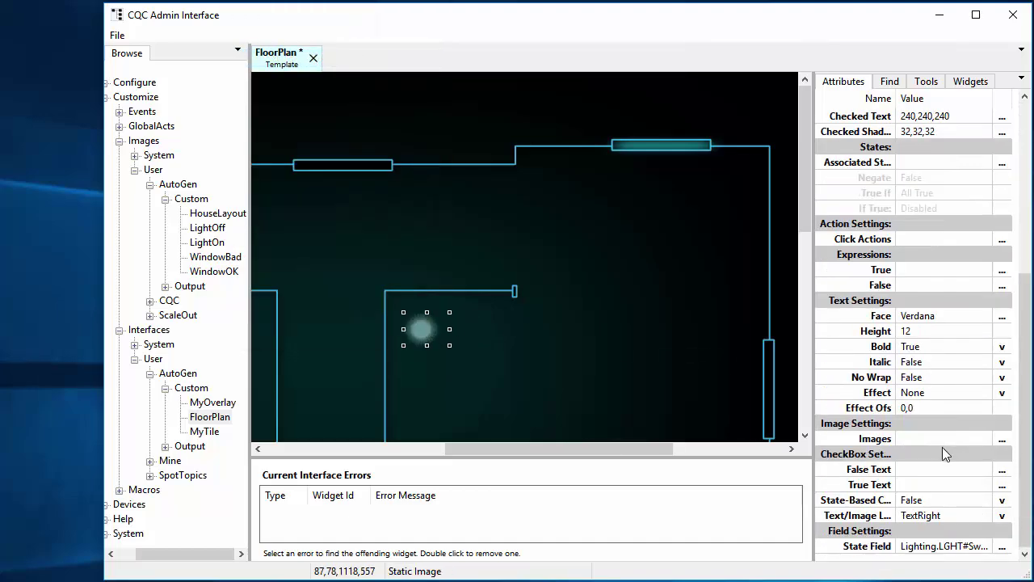
click(1002, 517)
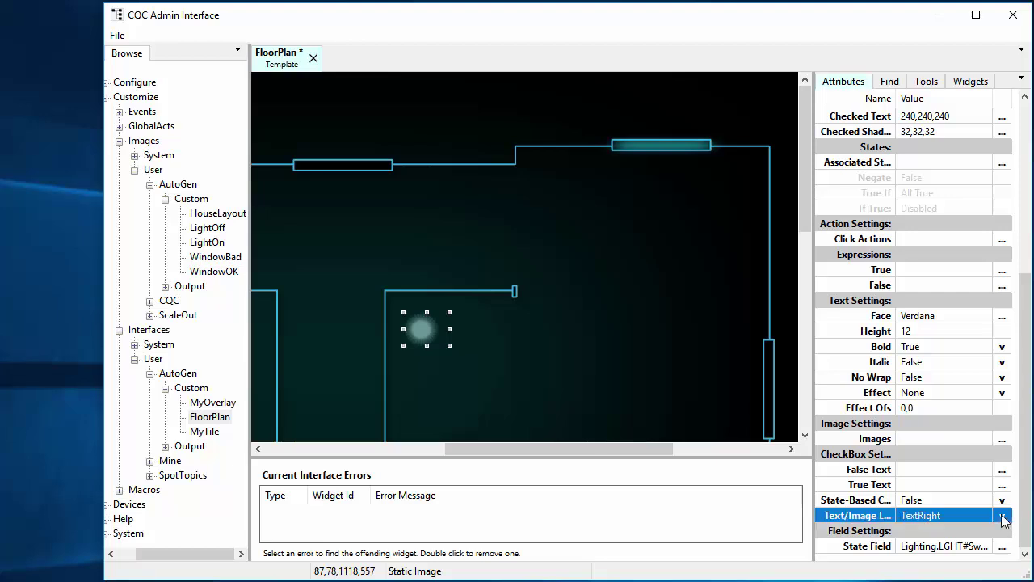
click(1003, 517)
click(959, 552)
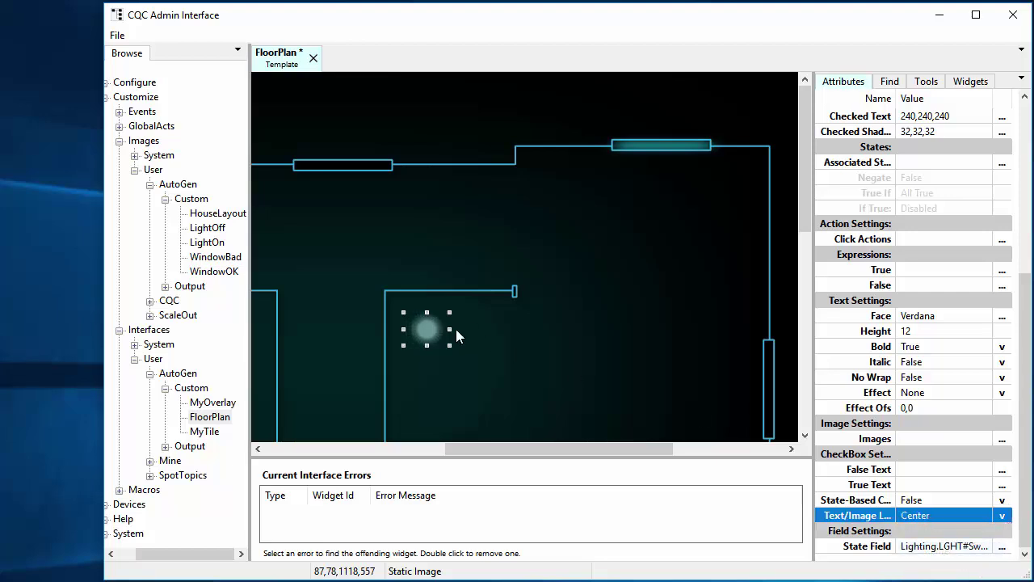
Step: Size the lamp check box to its contents again and move it slightly closer to the corner of its room, at about 723,284
right_click(427, 332)
click(323, 59)
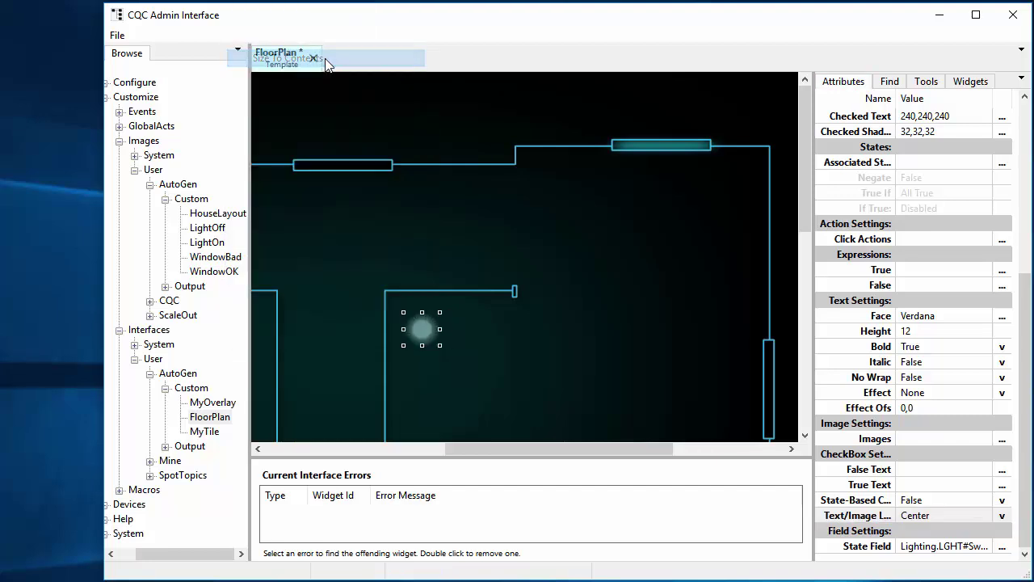
drag(423, 327, 418, 319)
key(F5)
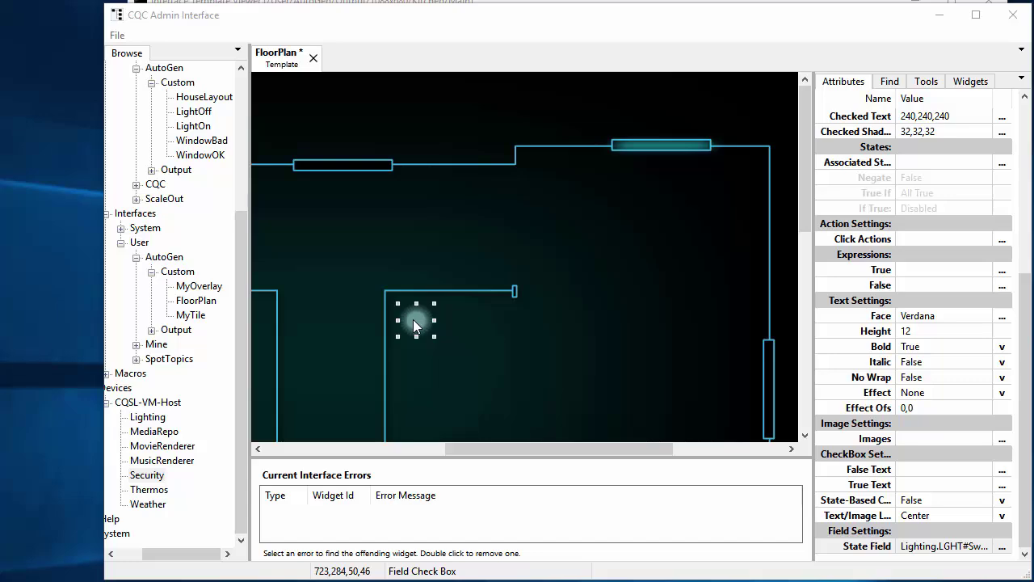
Step: Add a Devices FieldWrite command to the check box's OnTrueClick event
click(1005, 241)
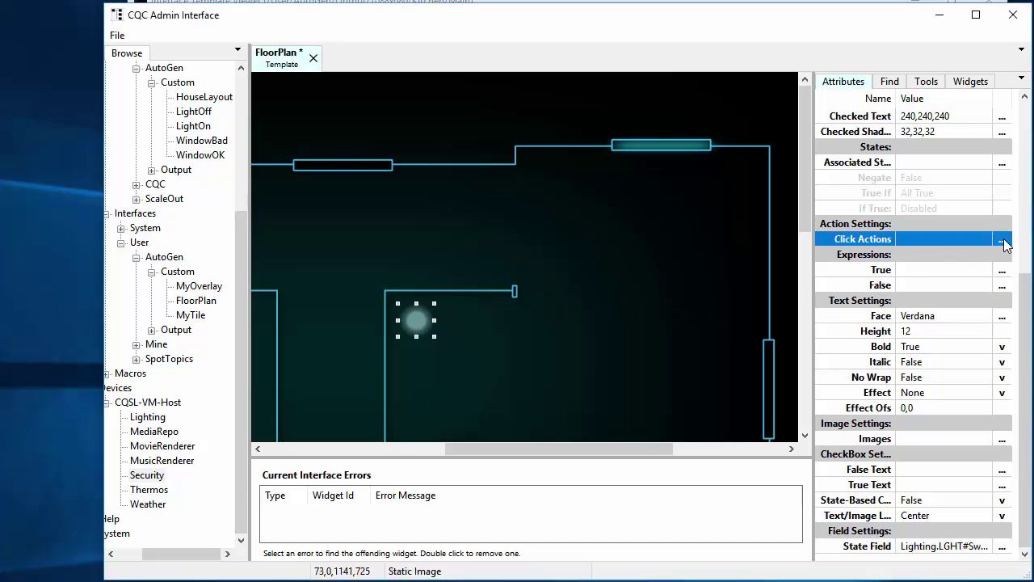
click(1003, 242)
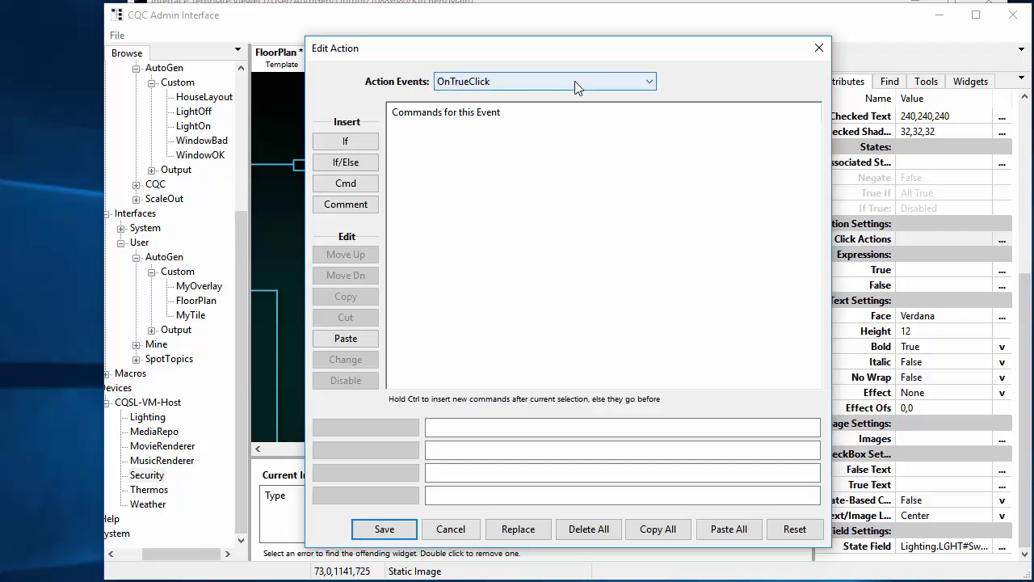
click(349, 185)
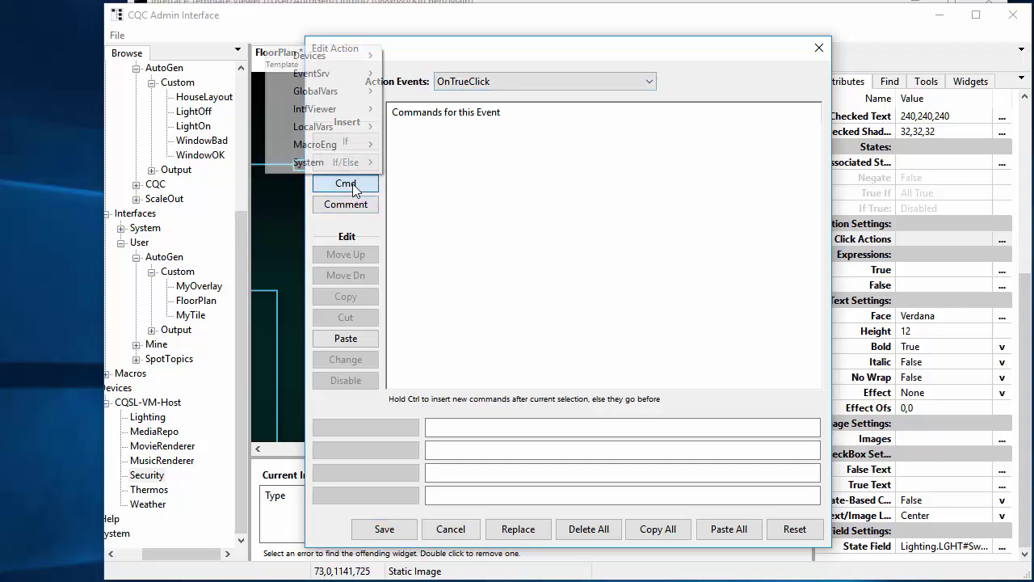
mouse_move(340, 55)
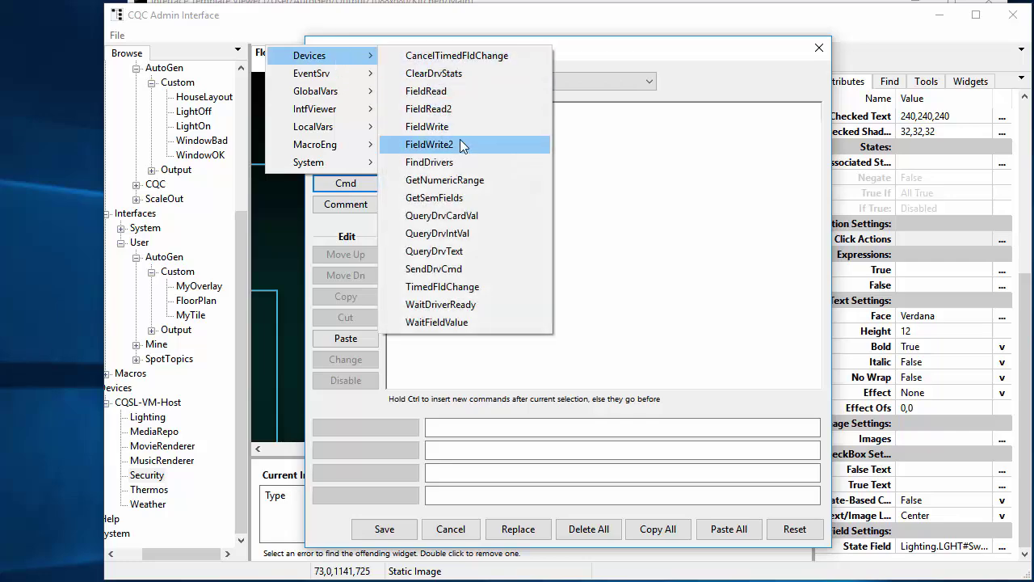
click(427, 127)
Step: Set the FieldWrite command's field to Lighting.LGHT#Sw_LivRmLamp and its value to False
click(366, 427)
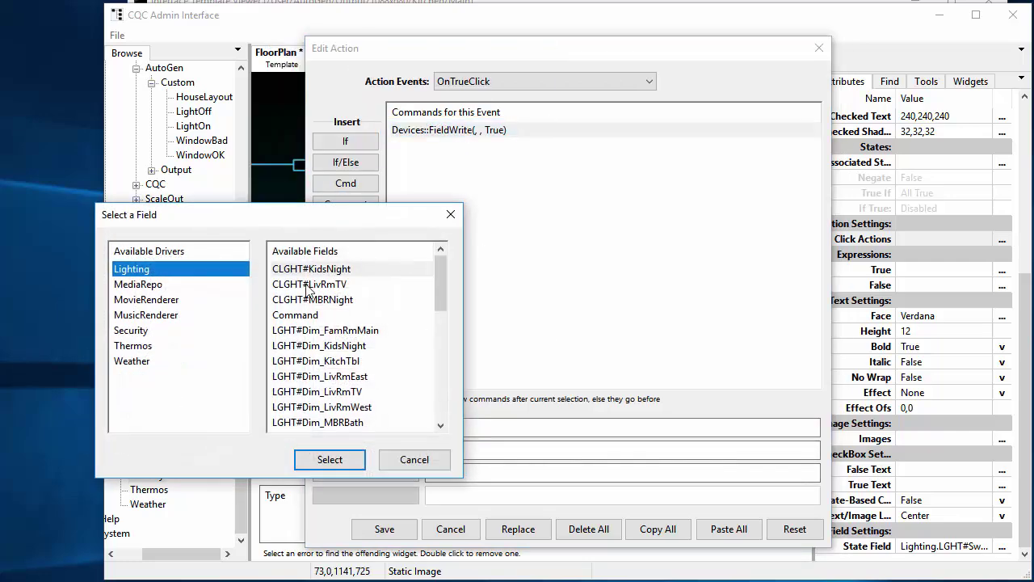
scroll(369, 396, down, 5)
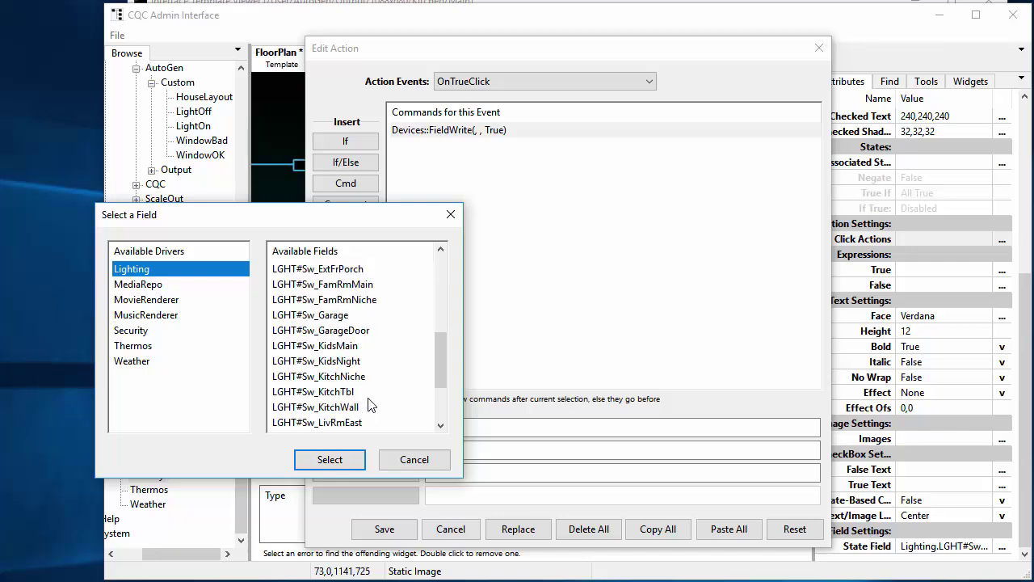
scroll(369, 404, down, 2)
click(360, 347)
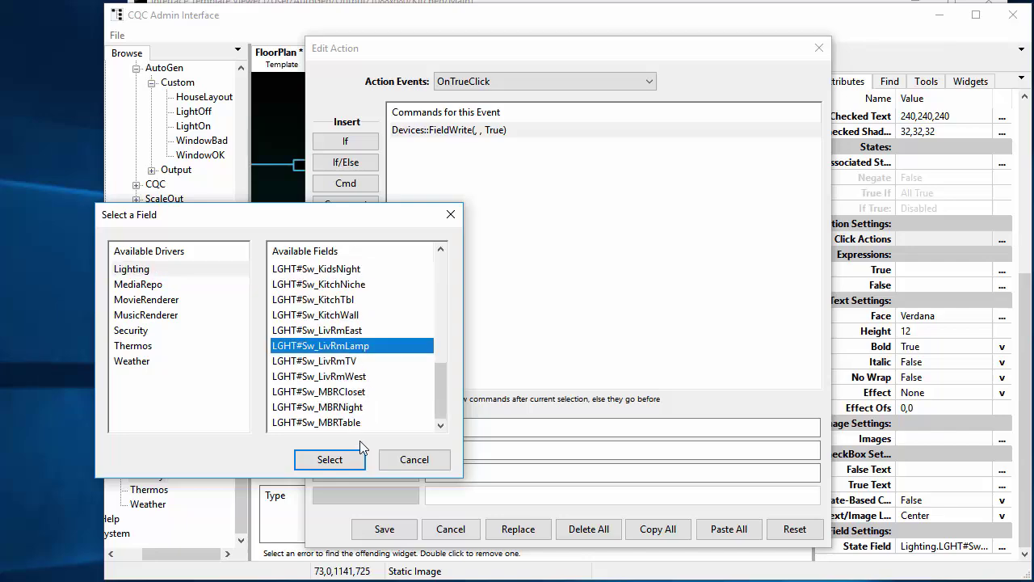
click(331, 459)
click(371, 451)
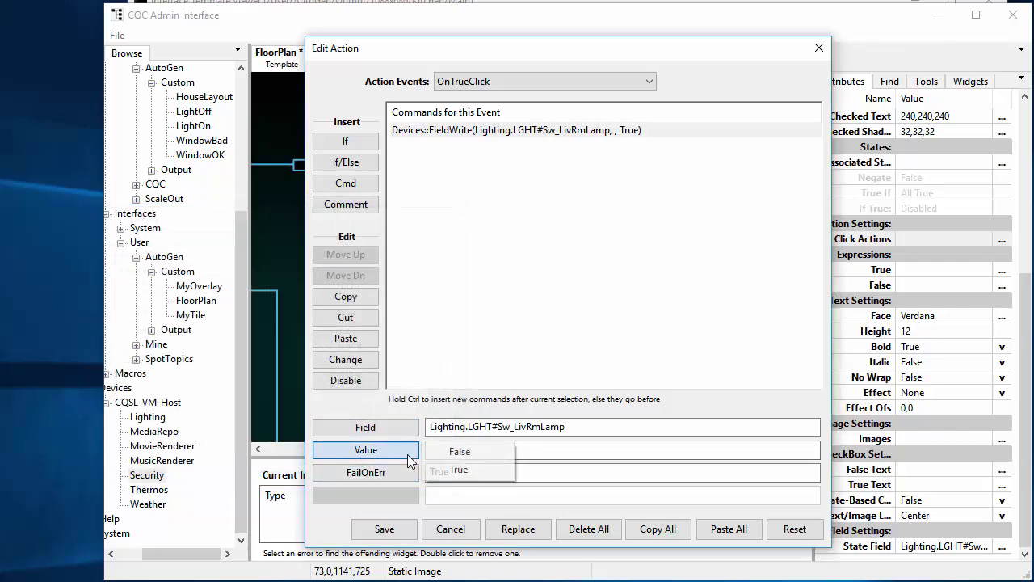
click(460, 453)
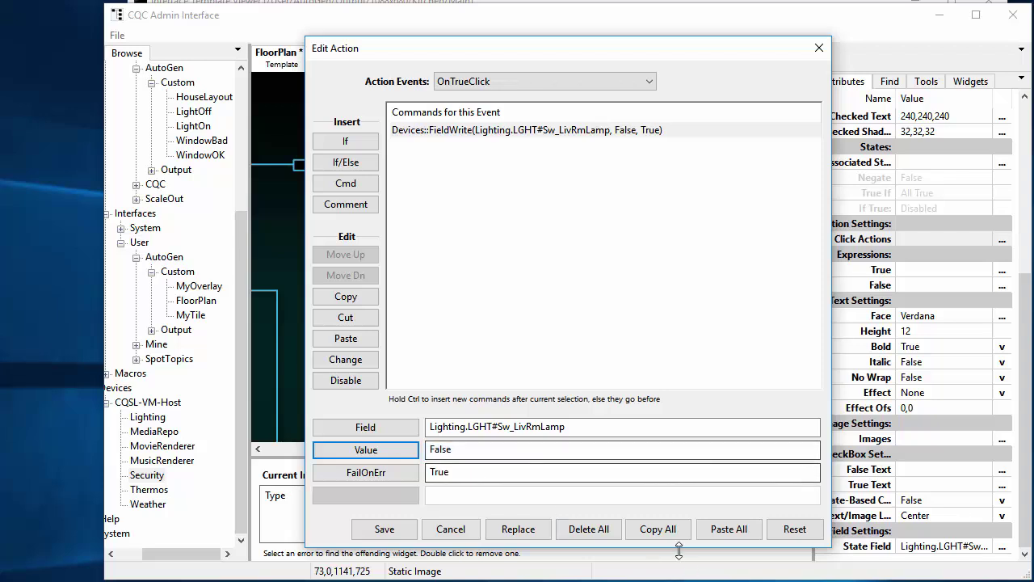
Step: Copy the FieldWrite command into the OnFalseClick event with its value set to True, and save the actions and the template
click(521, 79)
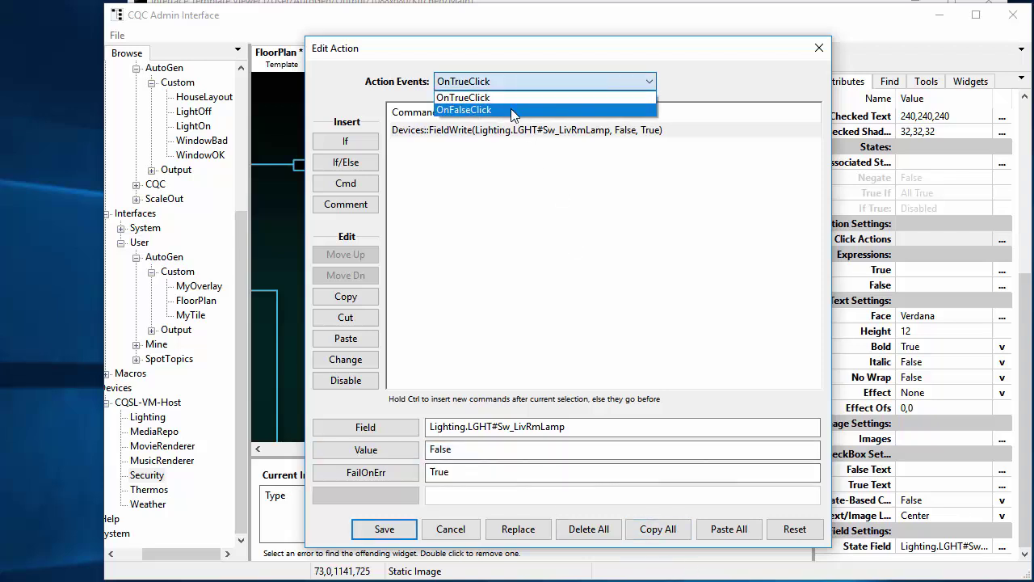
click(511, 109)
click(719, 534)
click(440, 451)
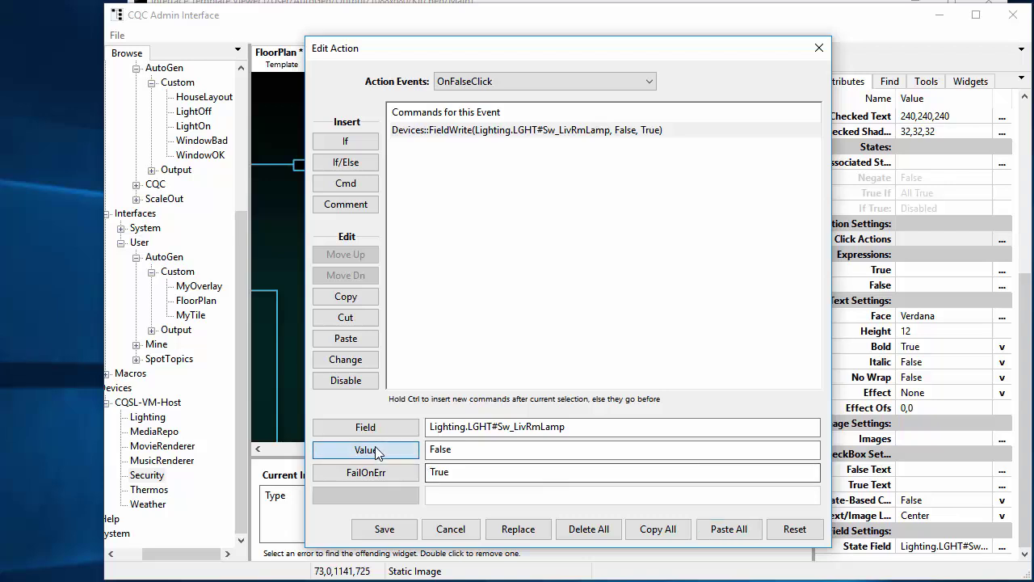
click(472, 453)
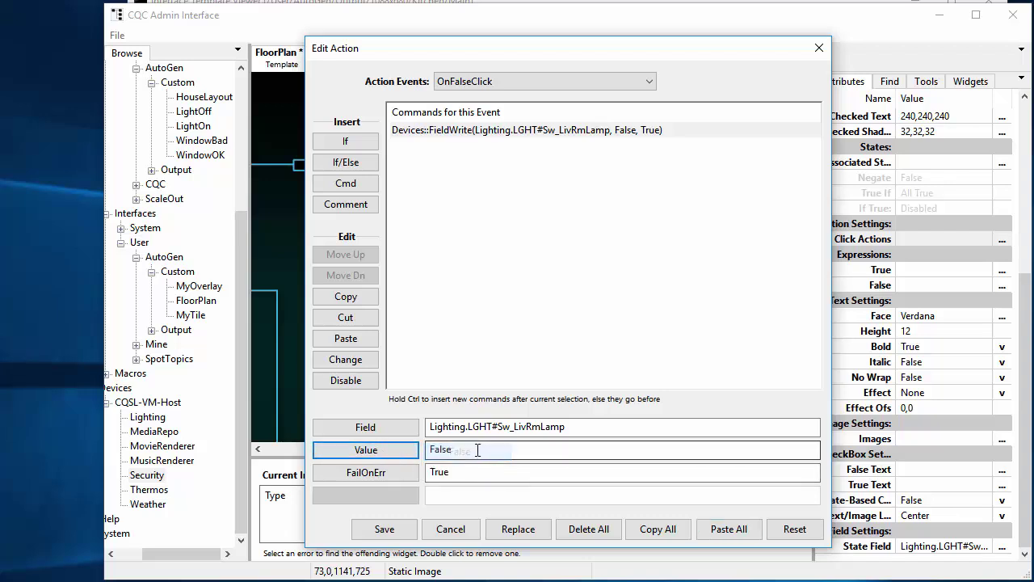
click(426, 453)
click(467, 472)
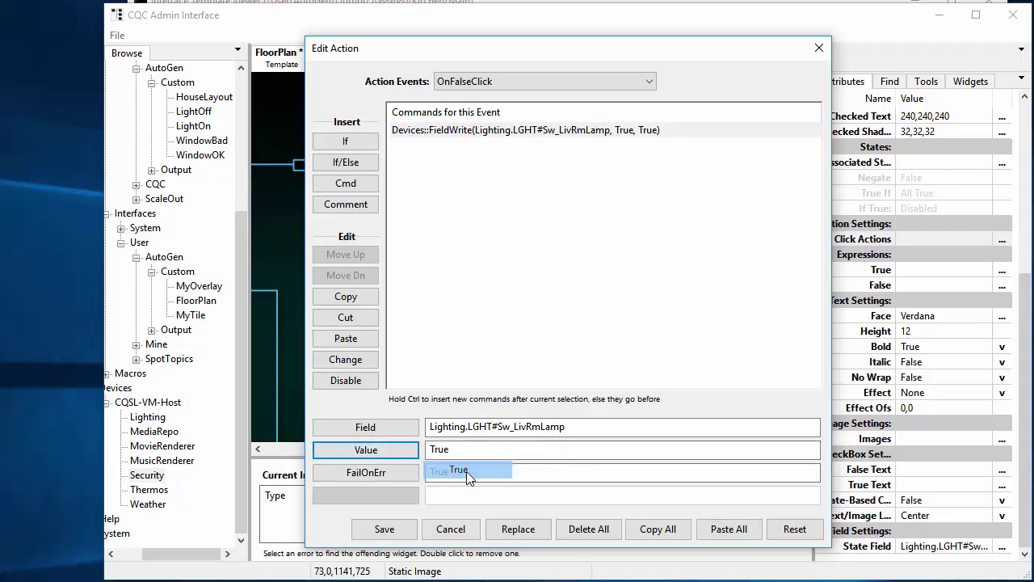
click(385, 529)
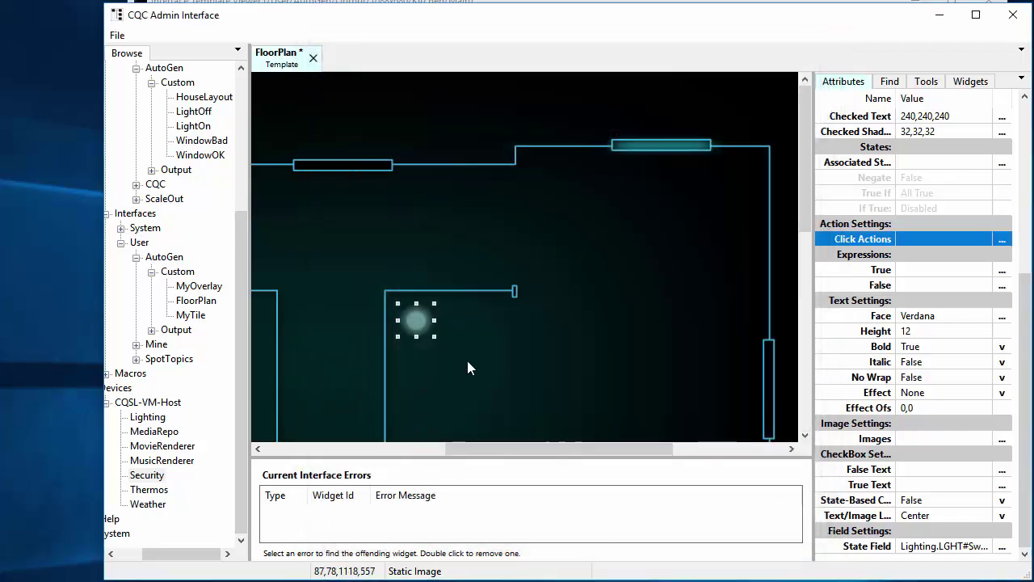
key(ctrl+s)
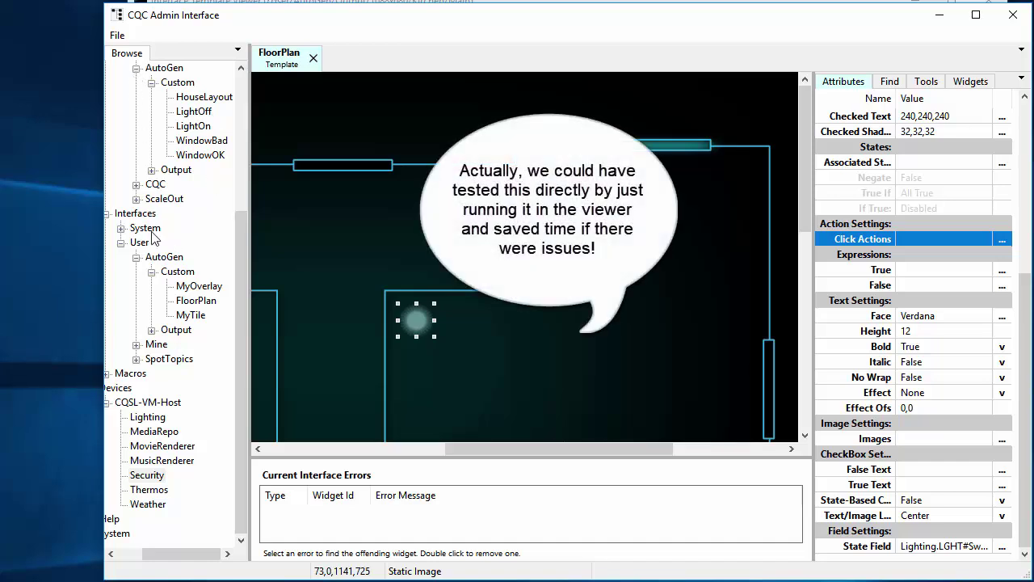
Step: In the SystemCfg global settings, assign /User/AutoGen/Custom/FloorPlan as the Home Layout
scroll(152, 246, up, 5)
click(139, 159)
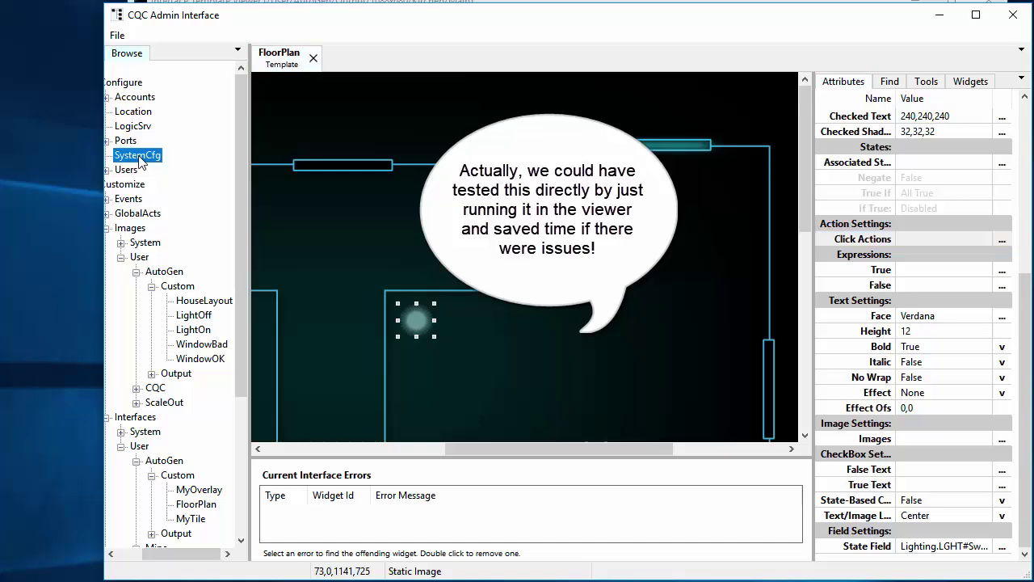
double_click(139, 159)
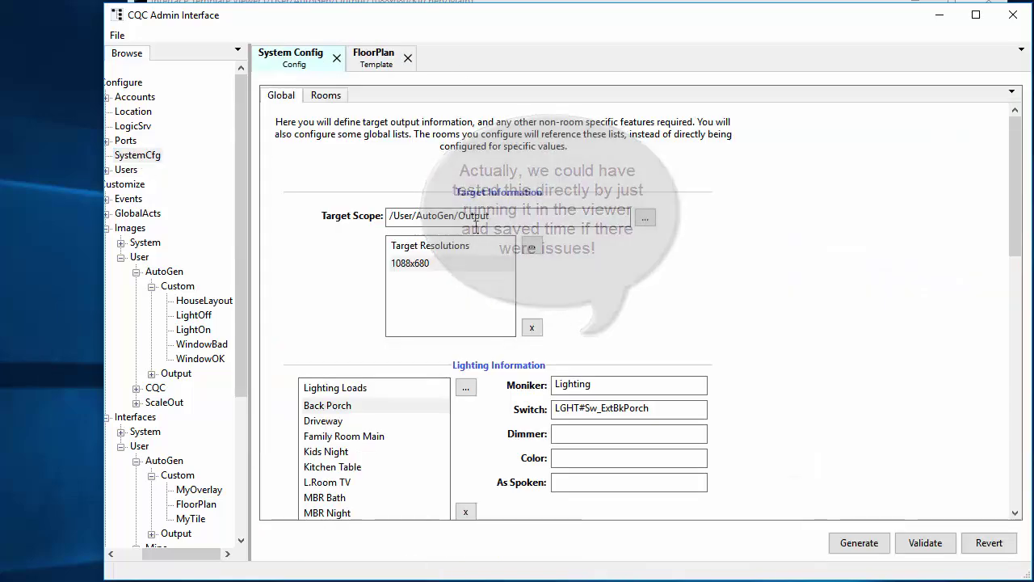
scroll(795, 333, down, 9)
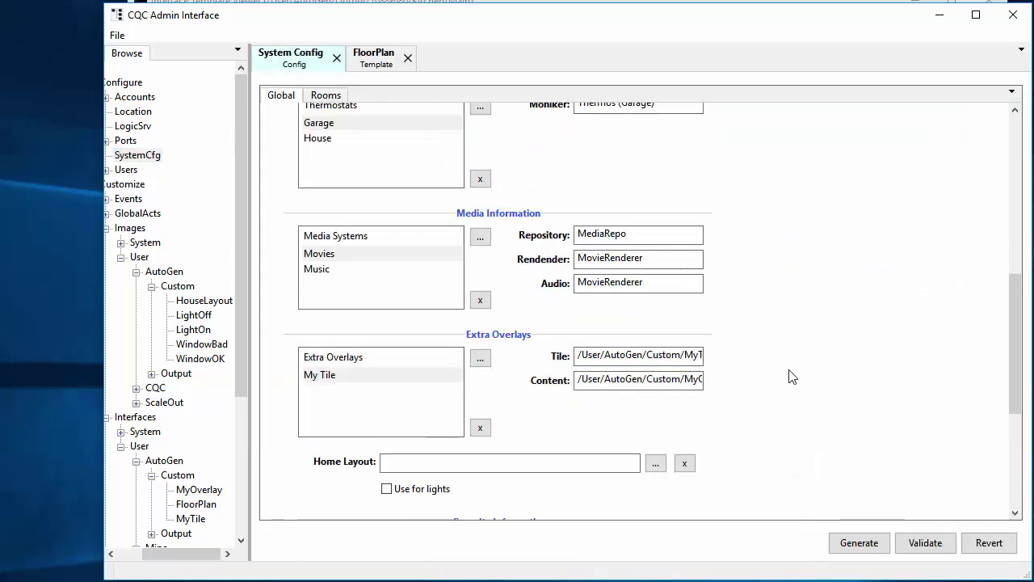
scroll(792, 378, down, 3)
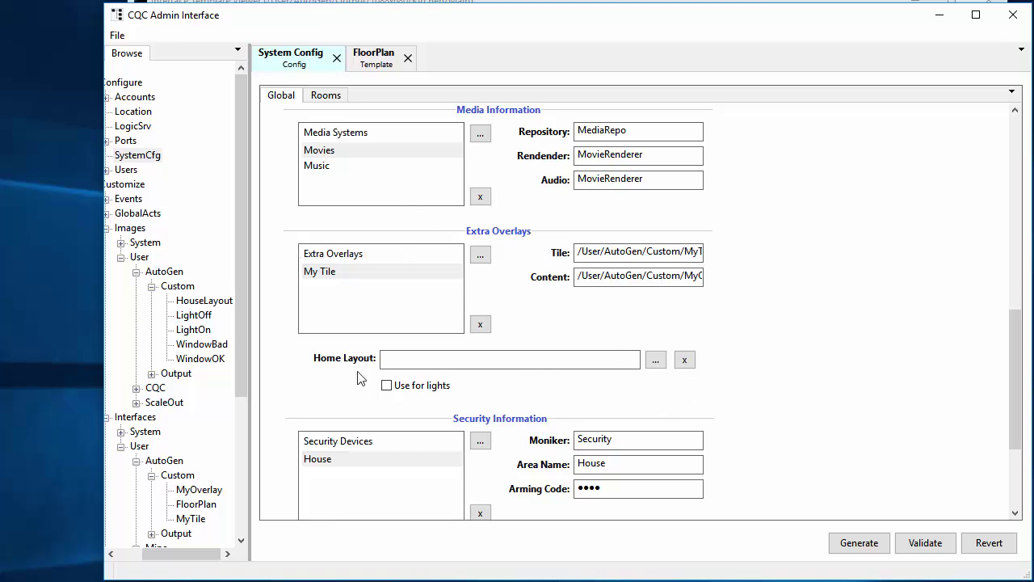
click(655, 359)
click(270, 302)
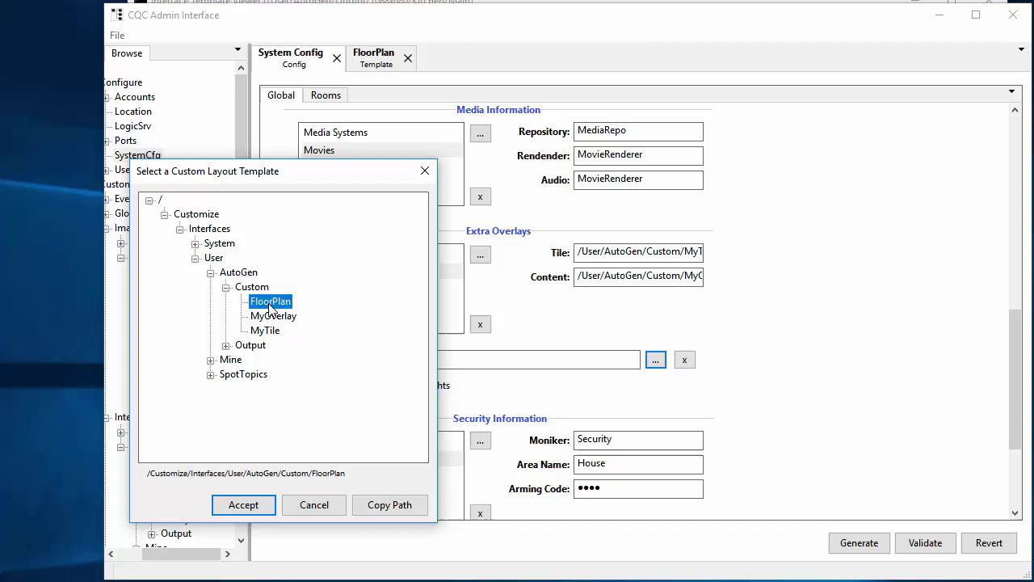
click(260, 506)
Step: Enable the Home Layout's Use for lights option and save the system configuration
click(386, 385)
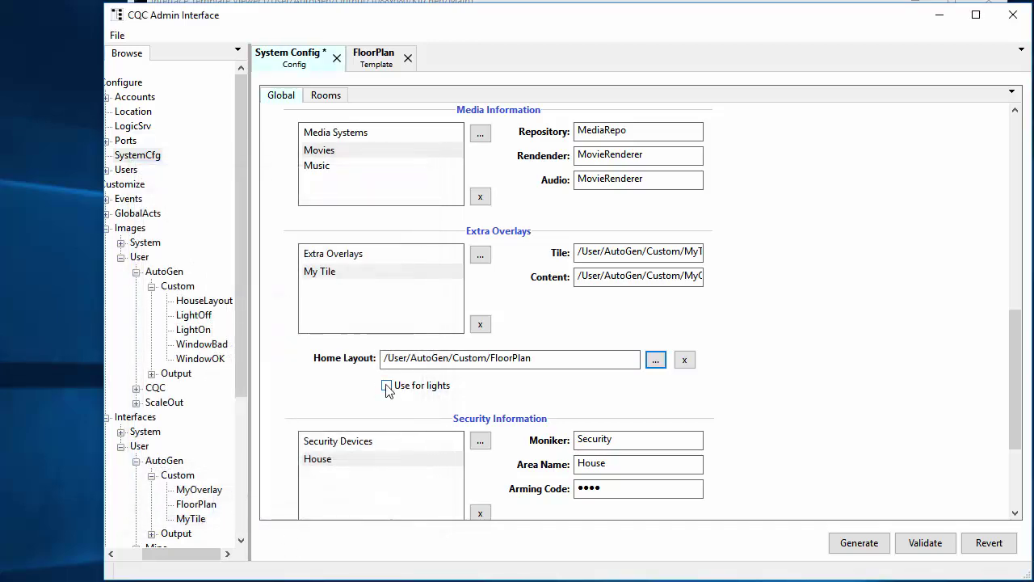
click(386, 386)
key(ctrl+s)
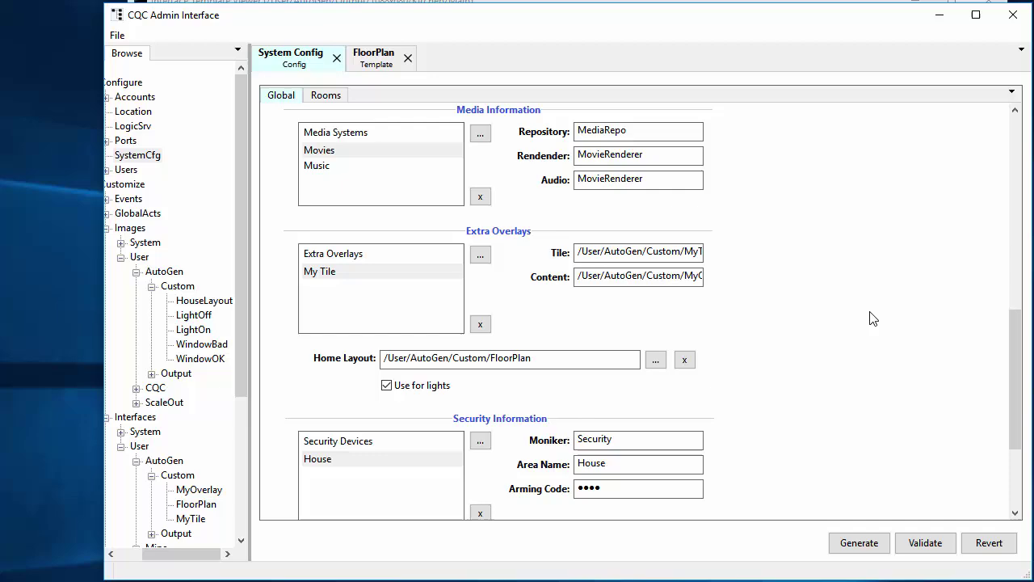
Step: Run auto-generation from the system configuration with Verbose output and Skip Images left off
click(864, 546)
drag(291, 185, 574, 144)
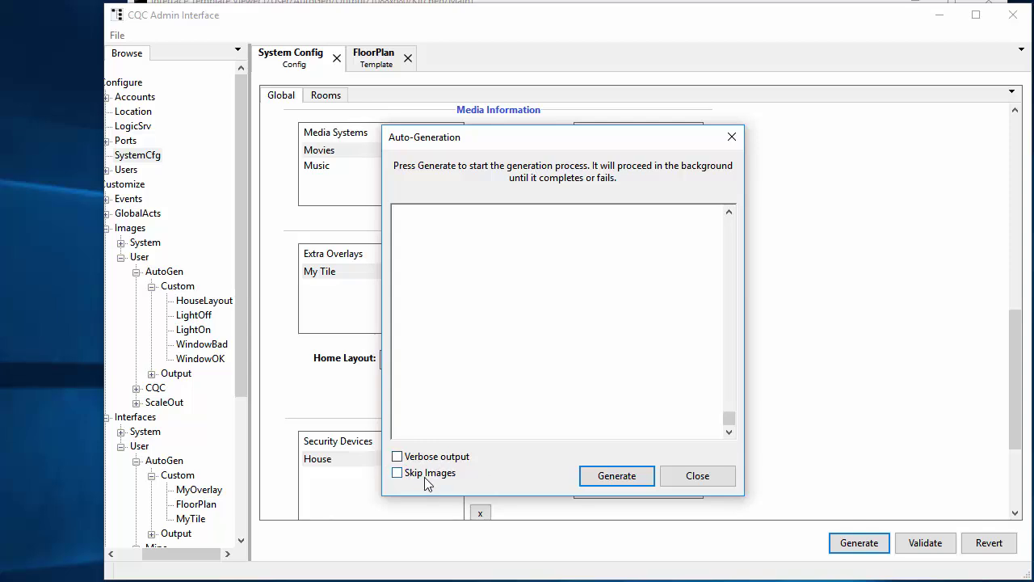
click(625, 478)
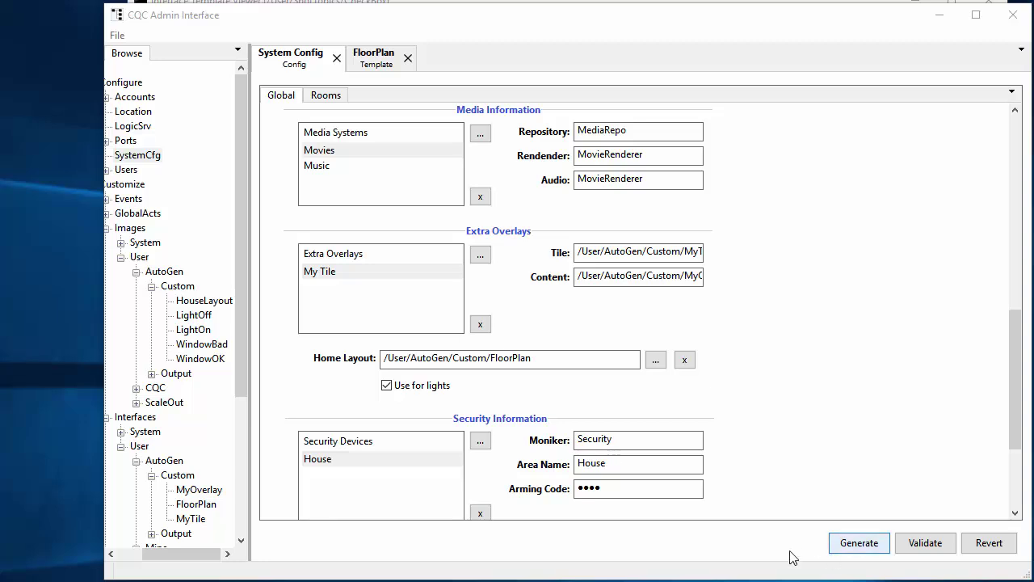
Step: Switch to the Interface Viewer, load the /User/AutoGen/Output/1088x680/Kitchen/Main template and bring up its Lighting floor plan
click(426, 3)
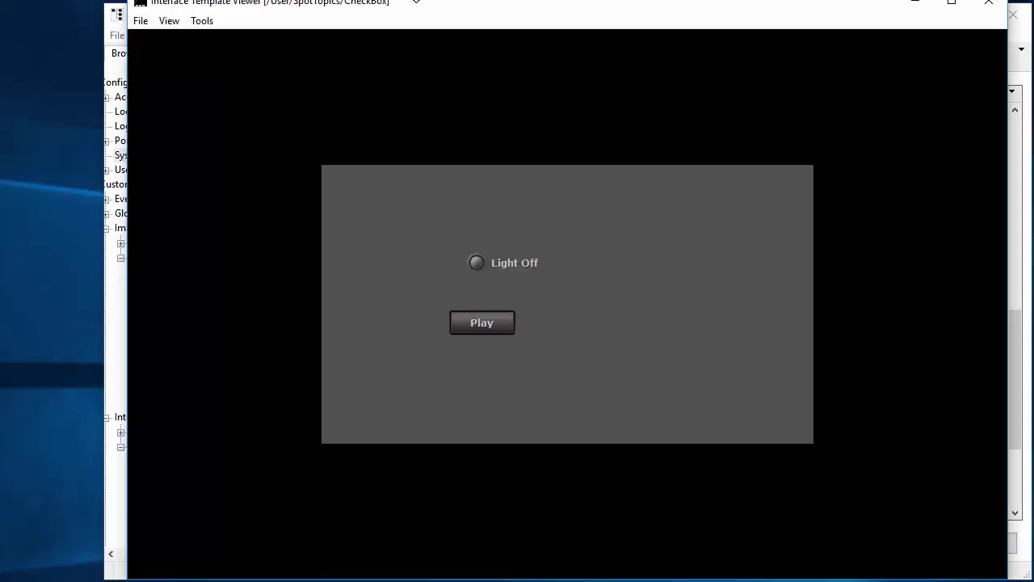
click(137, 26)
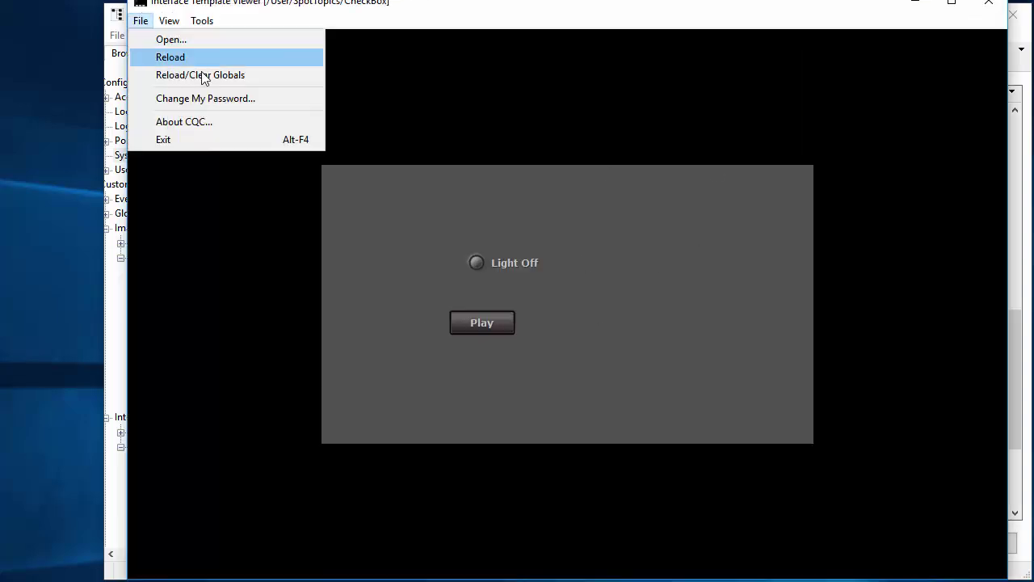
click(178, 40)
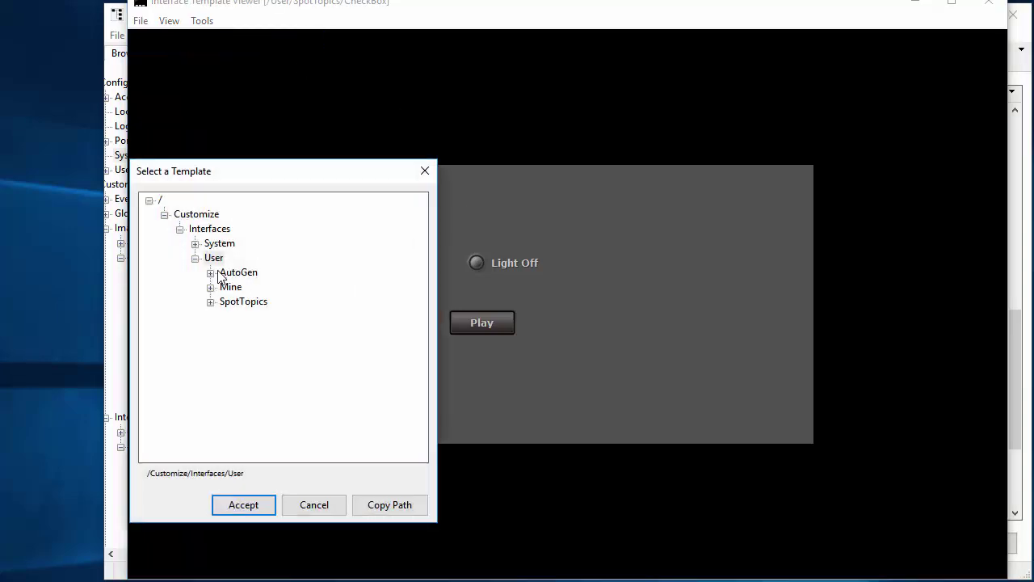
click(211, 273)
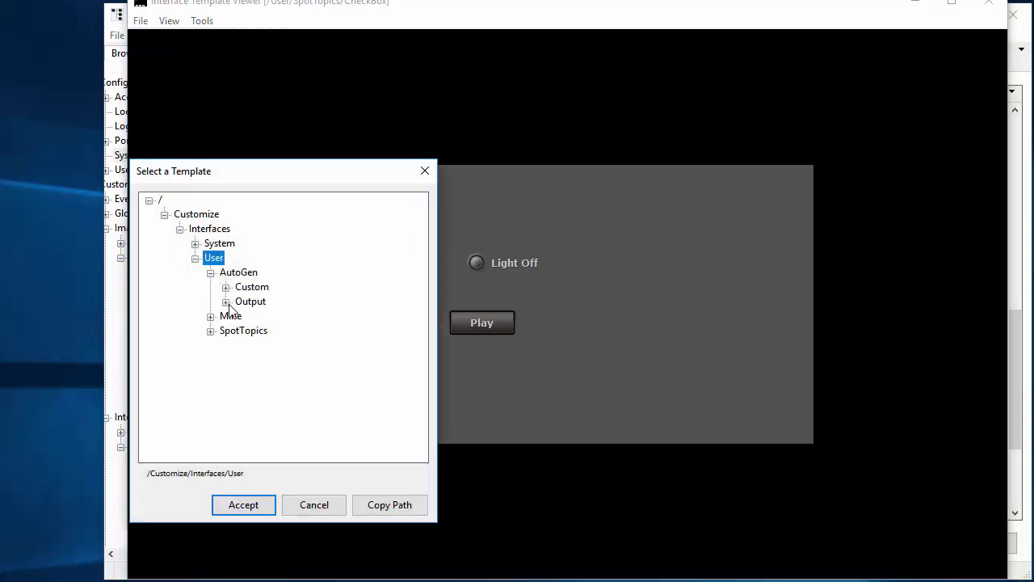
click(226, 301)
click(242, 318)
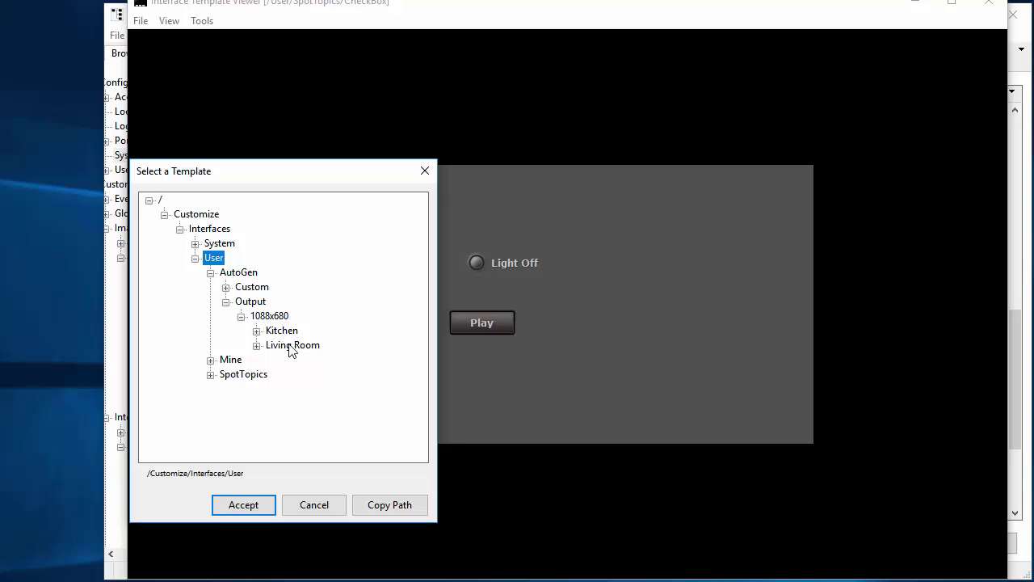
click(255, 331)
click(293, 229)
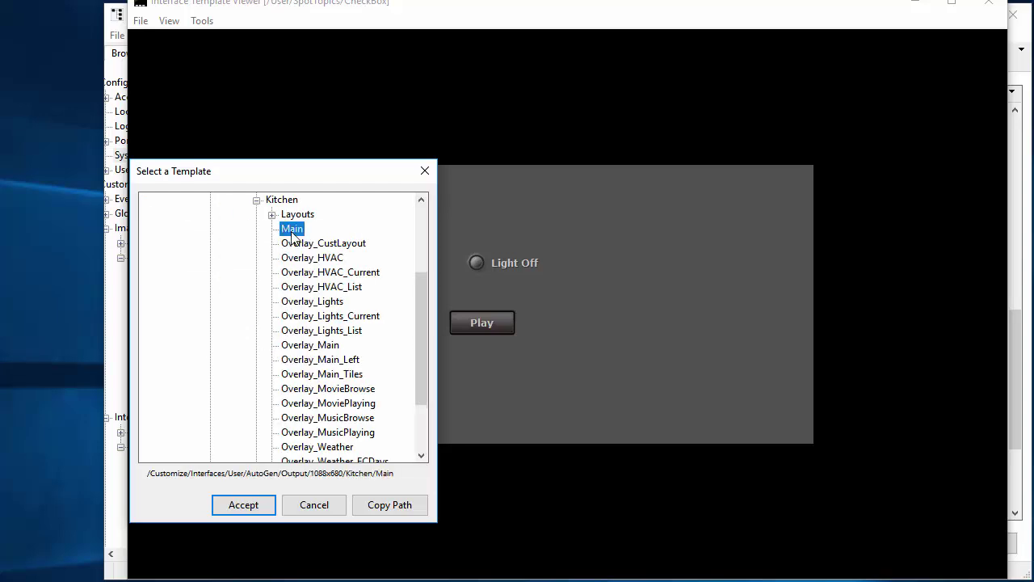
click(253, 514)
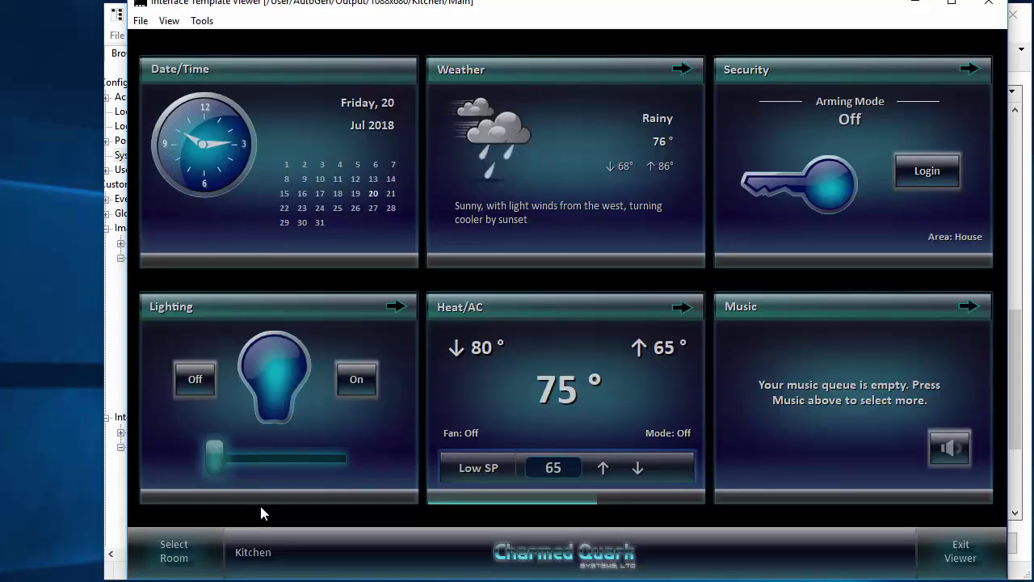
click(260, 303)
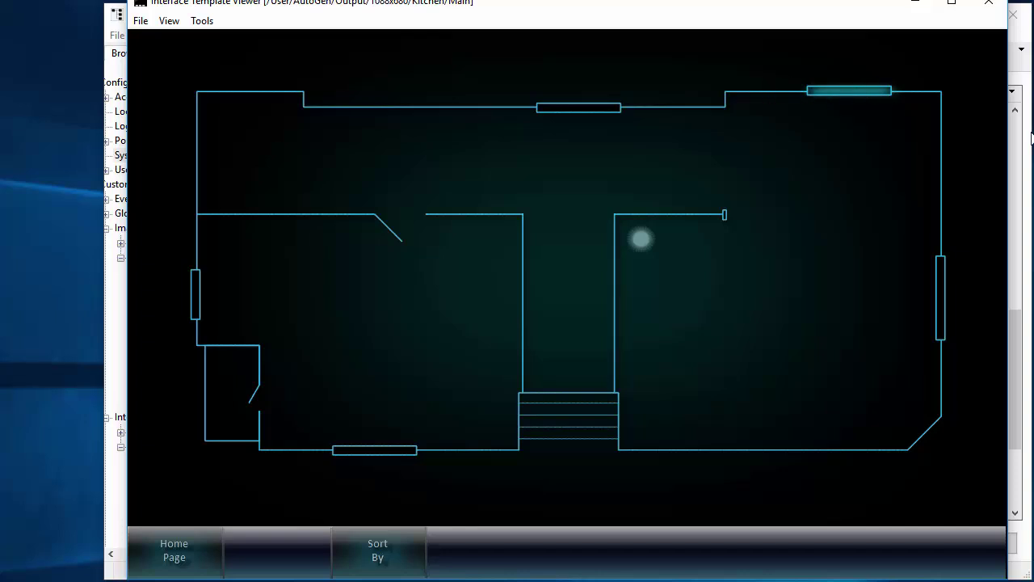
Step: Switch to the CQC Admin Interface and open the Security driver under CQSL-VM-Host
click(1032, 137)
scroll(212, 429, down, 5)
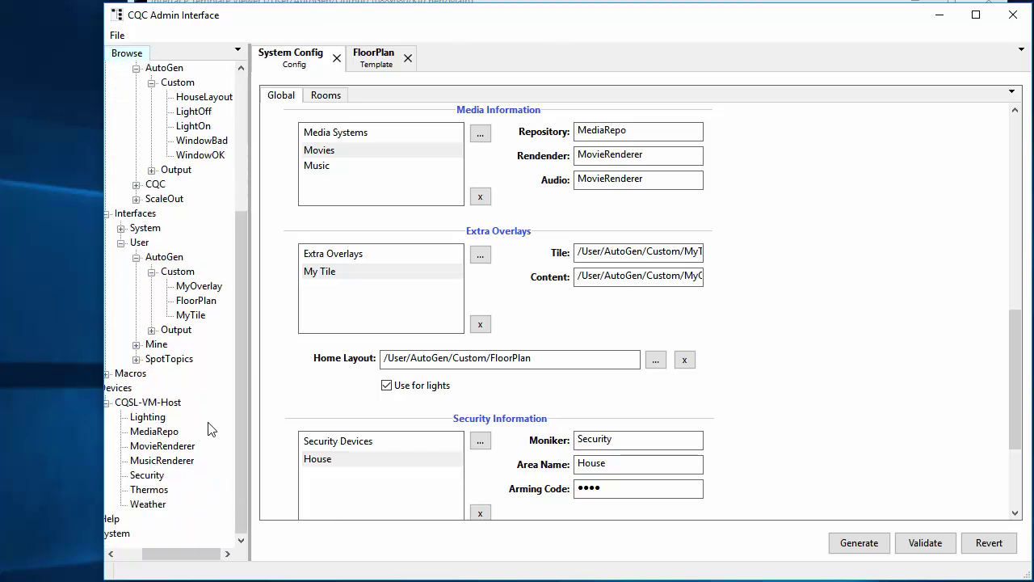
double_click(147, 477)
Step: Write "SetZoneState : House, KitchWindow, False" to the InvokeCmd field and check the floor plan in the Interface Viewer
click(311, 374)
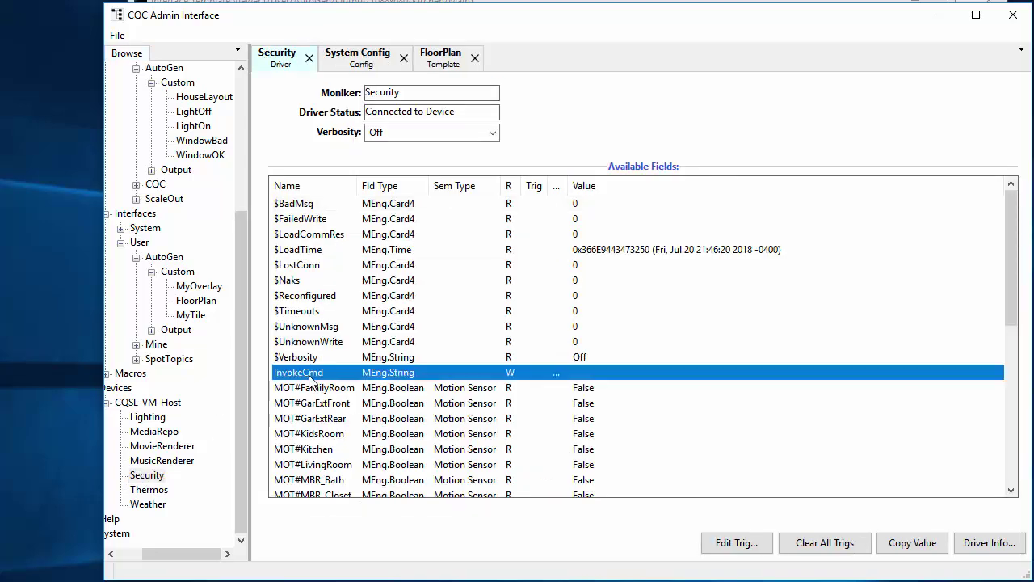
click(602, 372)
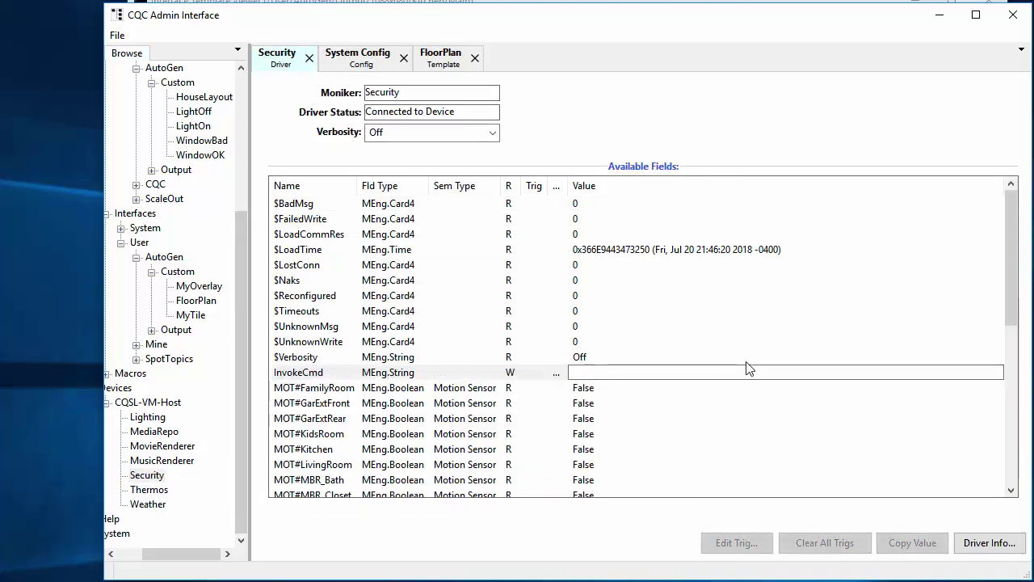
text(SetZoneState : House, KitchW)
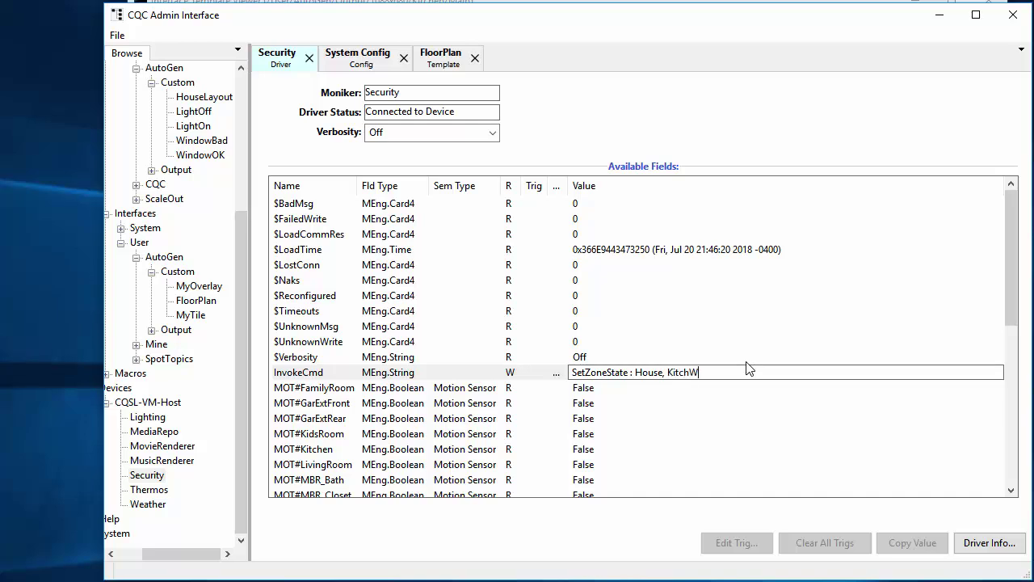
text(indow, False)
key(Return)
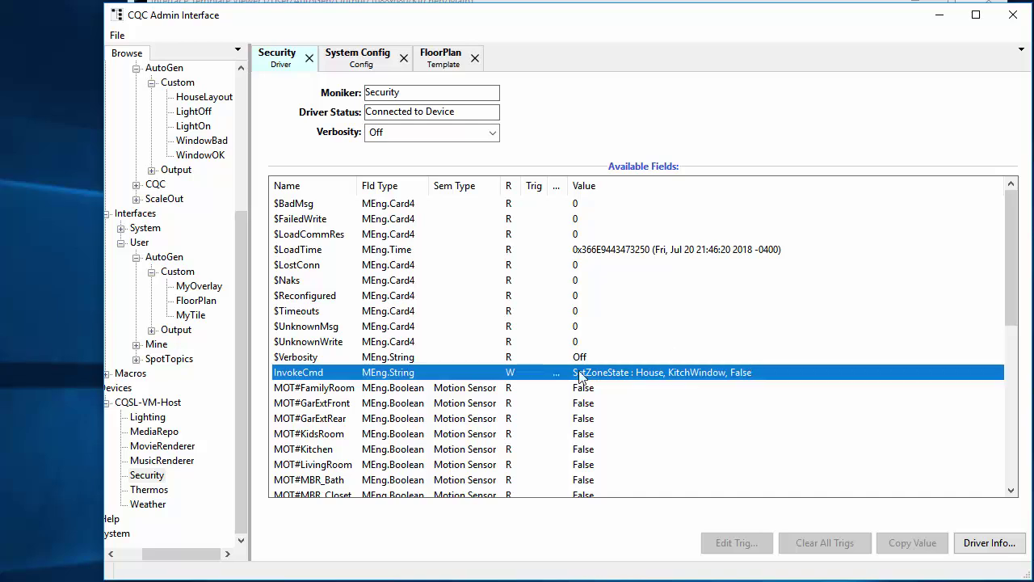
click(775, 1)
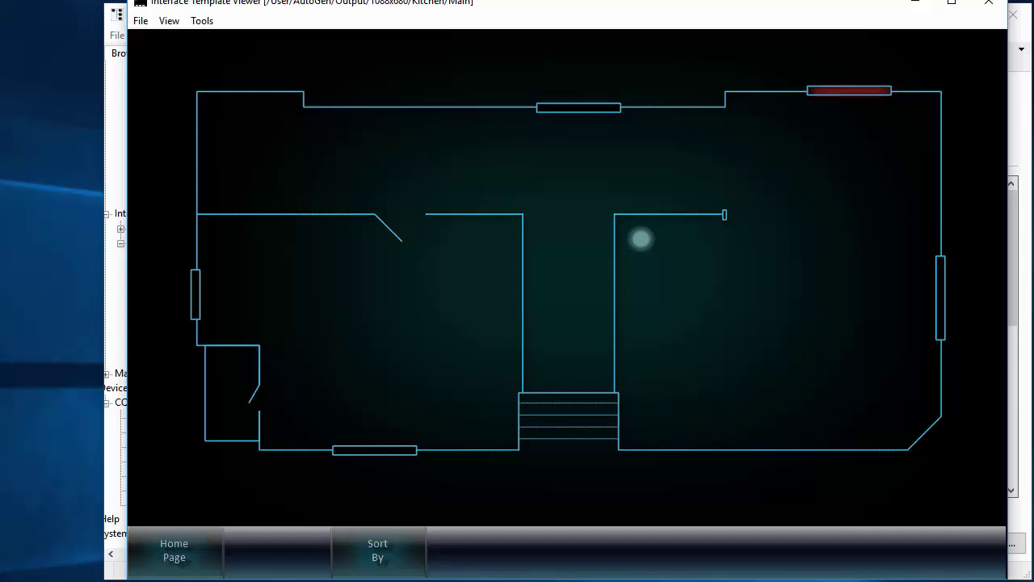
Step: Back in the Security driver, write "SetZoneState : House, KitchWindow, True" to InvokeCmd and recheck the floor plan in the Interface Viewer
click(1031, 315)
click(772, 374)
click(794, 368)
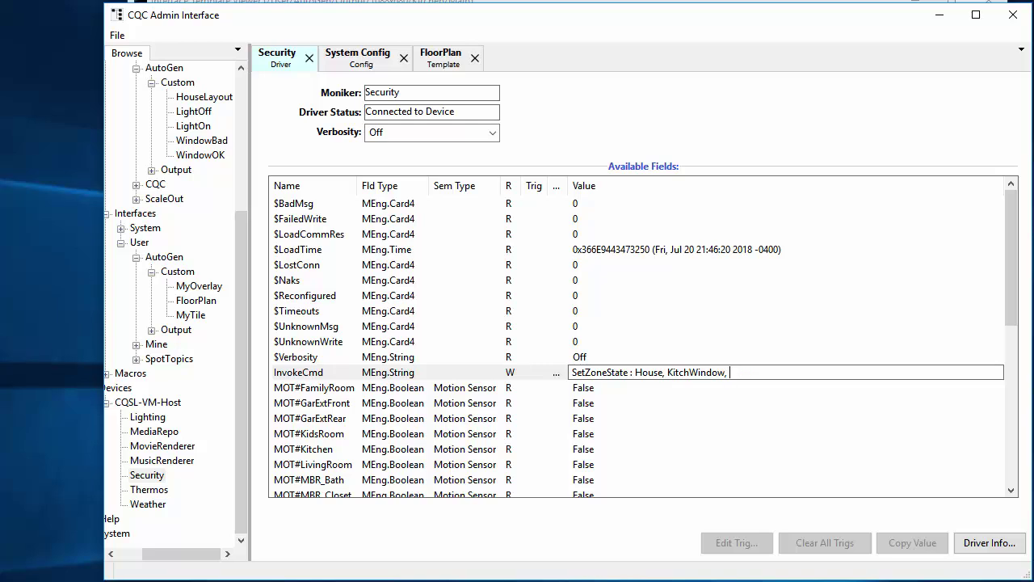
text(True)
key(Return)
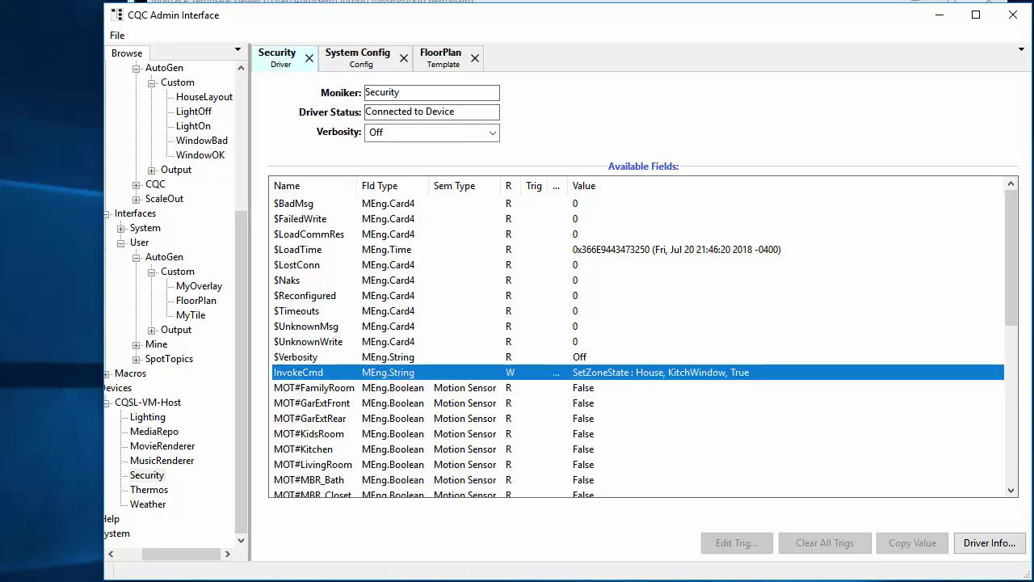
key(alt+Tab)
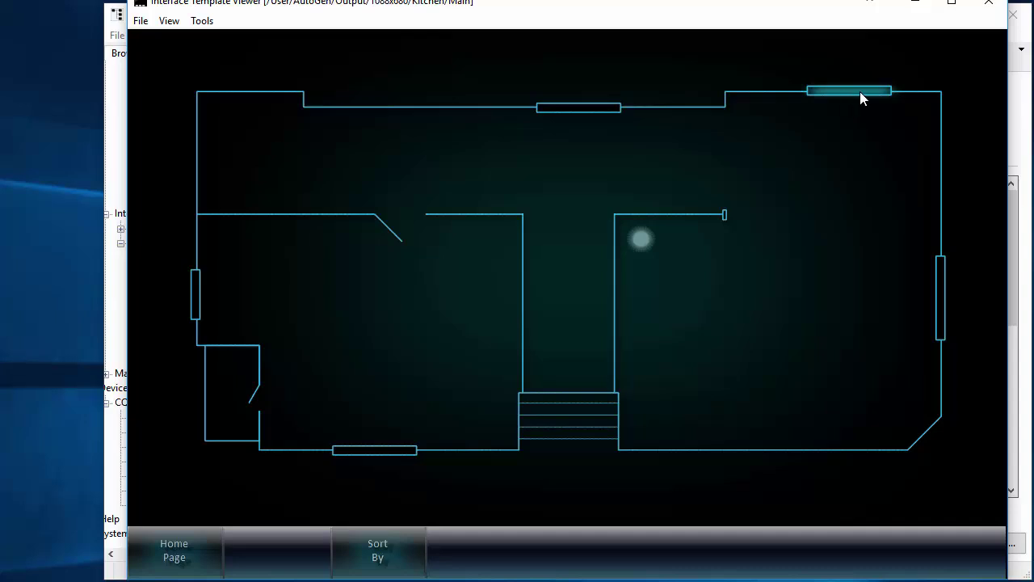